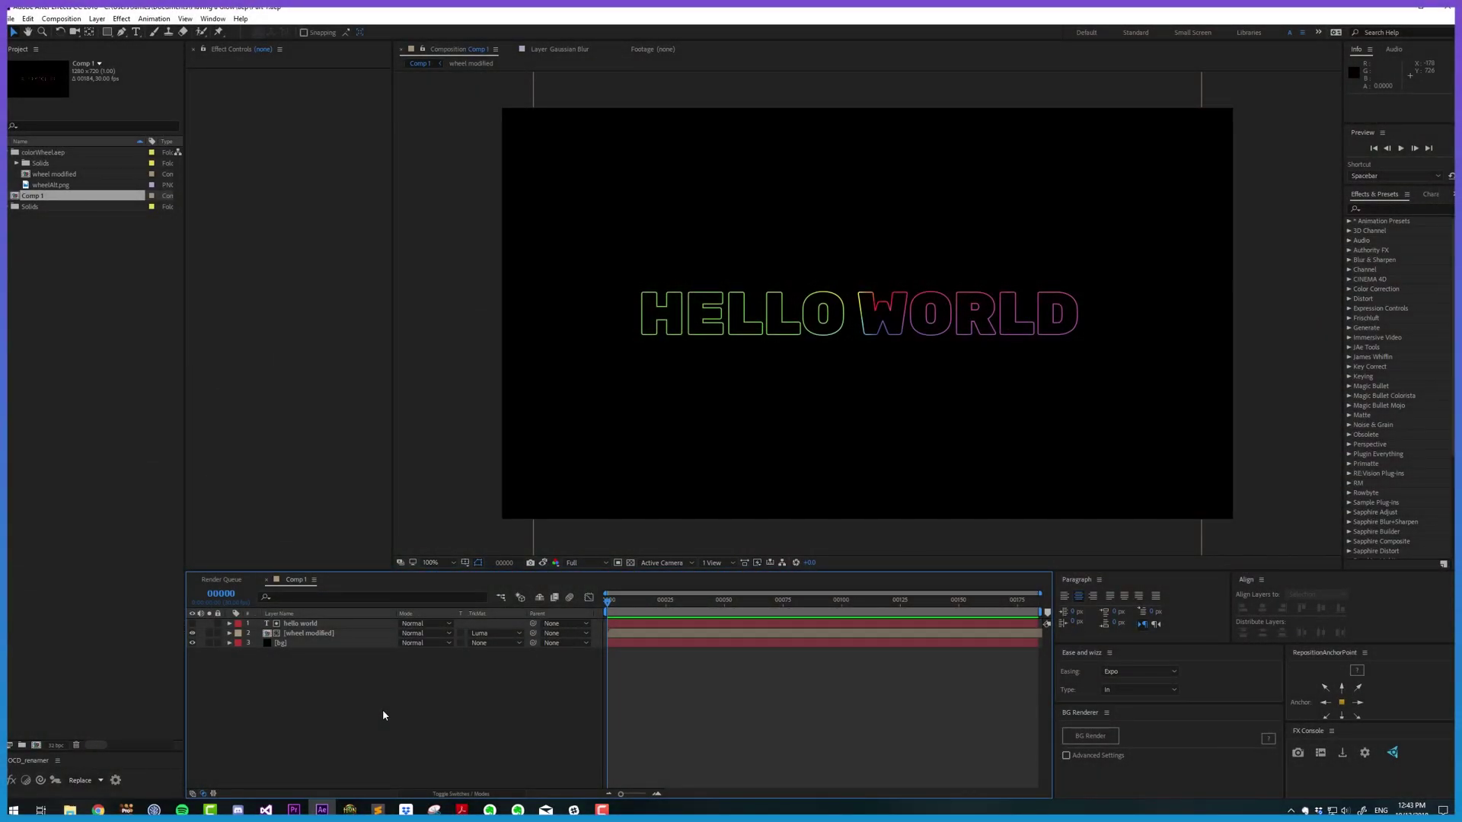
# Step: Add an adjustment layer with Gaussian Blur at 217 blurriness, blended in Add mode over HELLO WORLD
pyautogui.hotkey('ctrl', 'alt', 'y')
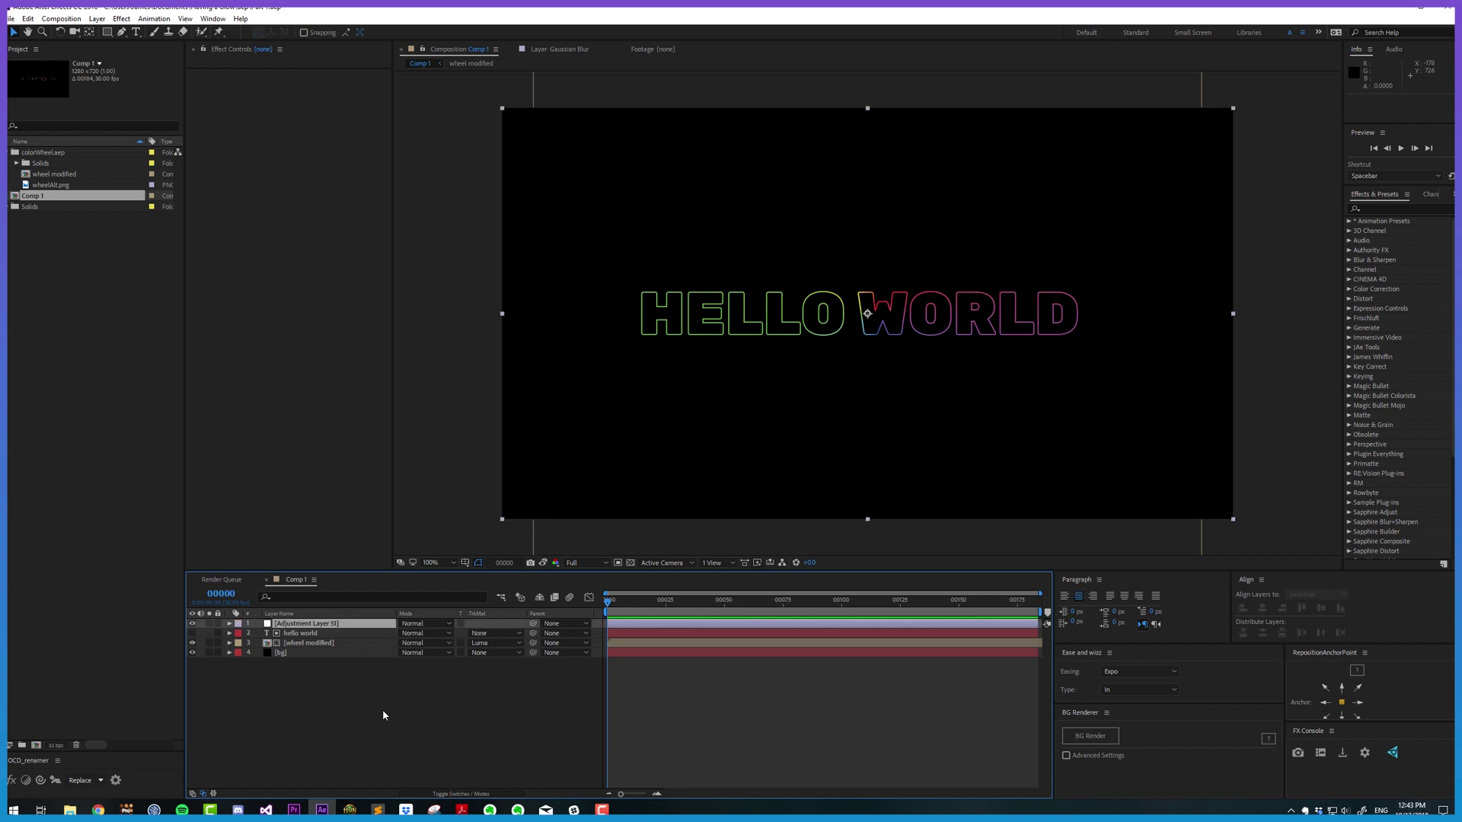
pyautogui.hotkey('ctrl', 'space')
pyautogui.write('gaussian')
pyautogui.press('Return')
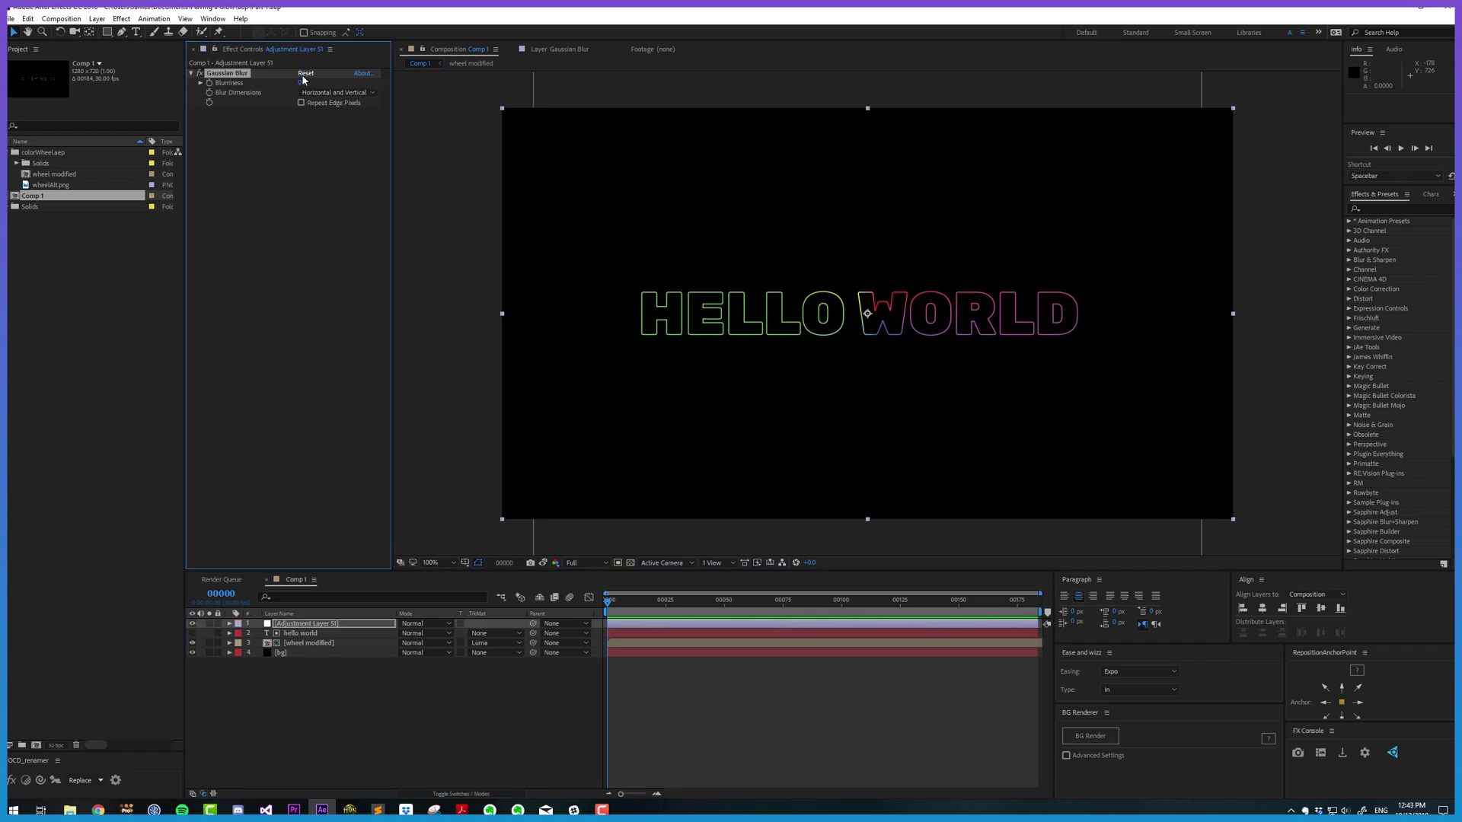
pyautogui.moveTo(302, 83); pyautogui.dragTo(428, 332)
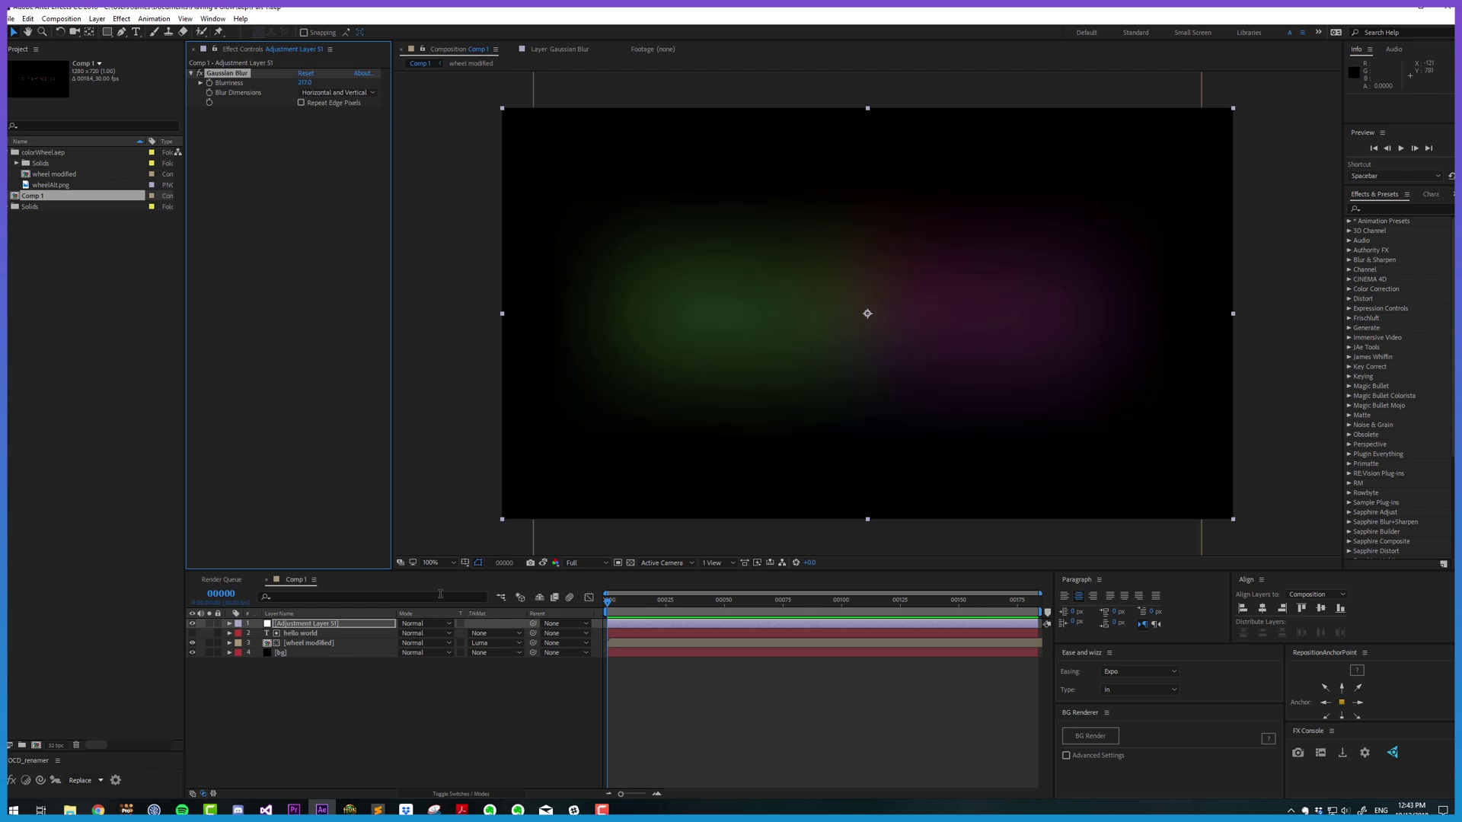
pyautogui.click(440, 626)
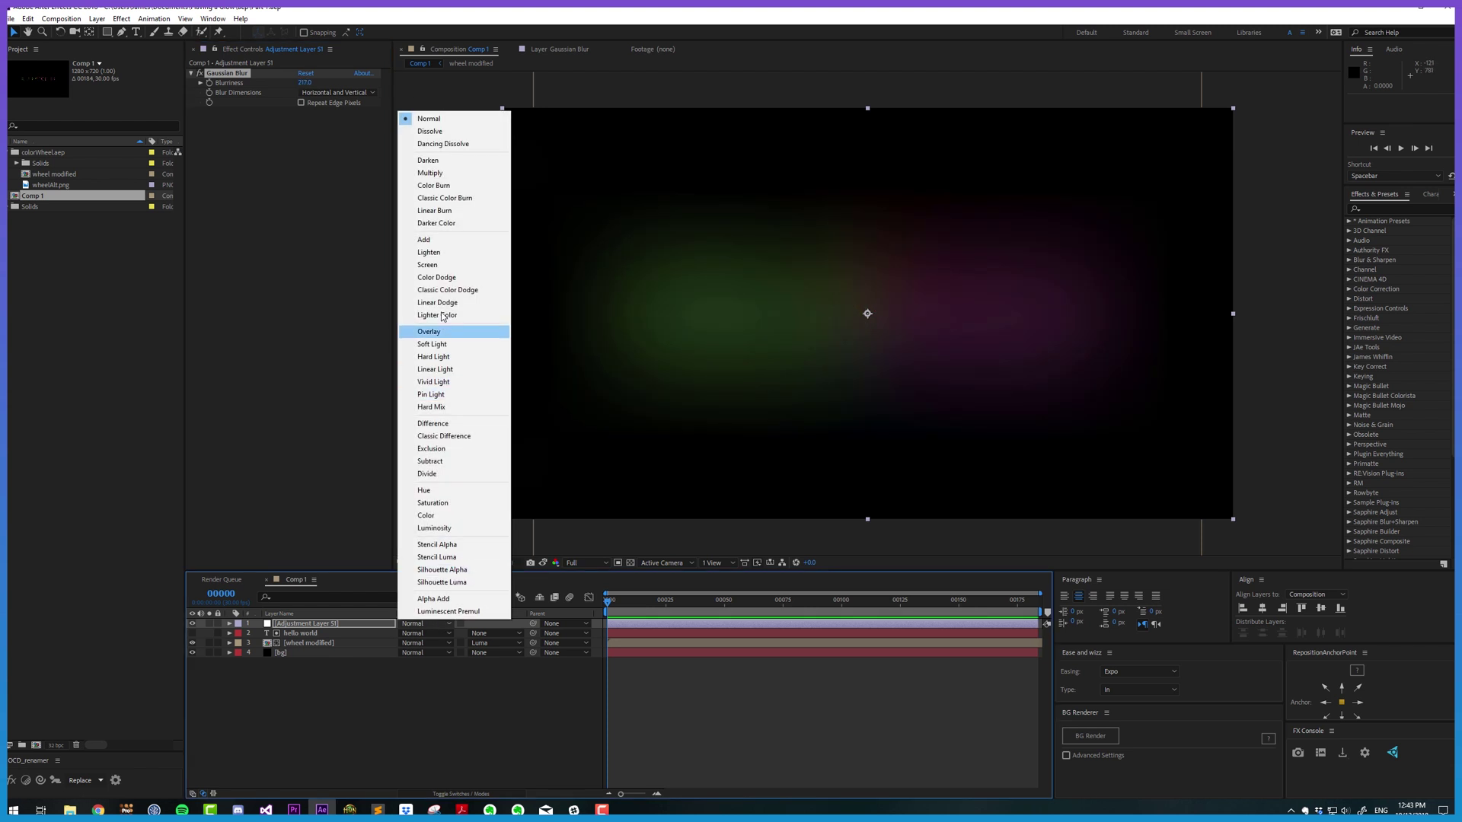
pyautogui.click(427, 241)
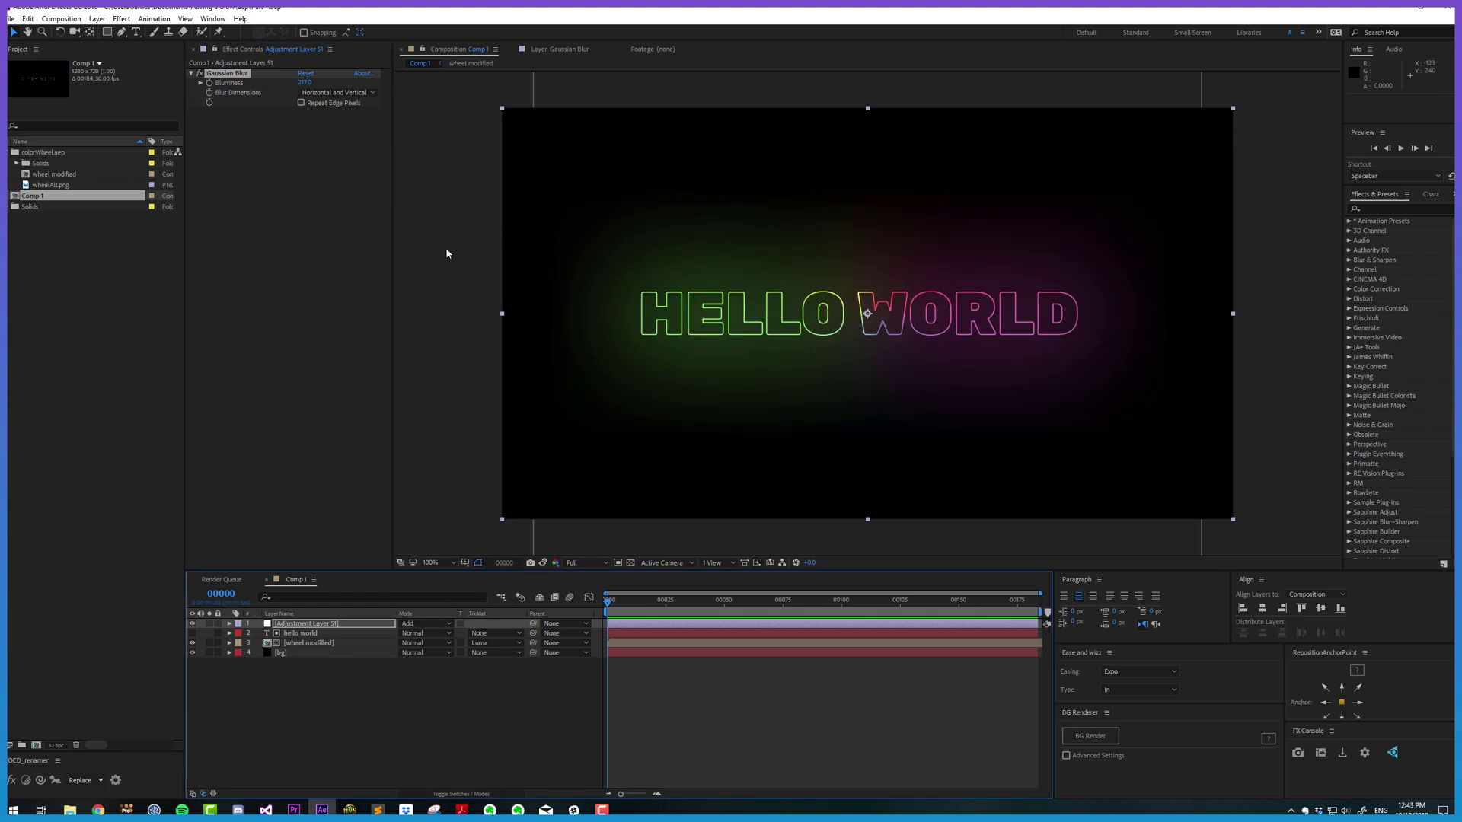
# Step: Delete the Gaussian Blur glow adjustment layer (Adjustment Layer 51) from the timeline
pyautogui.click(835, 389)
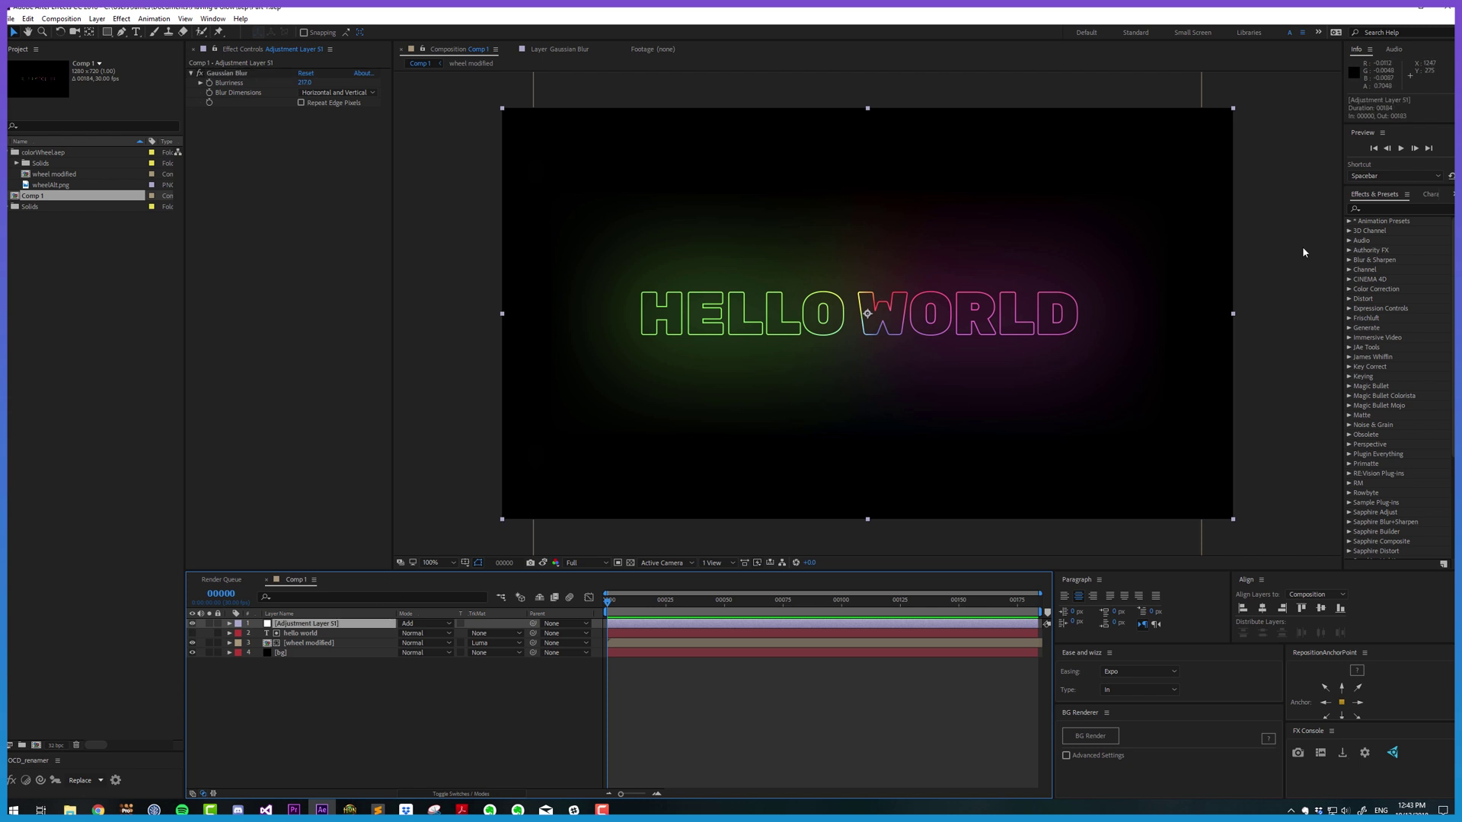
pyautogui.click(1350, 260)
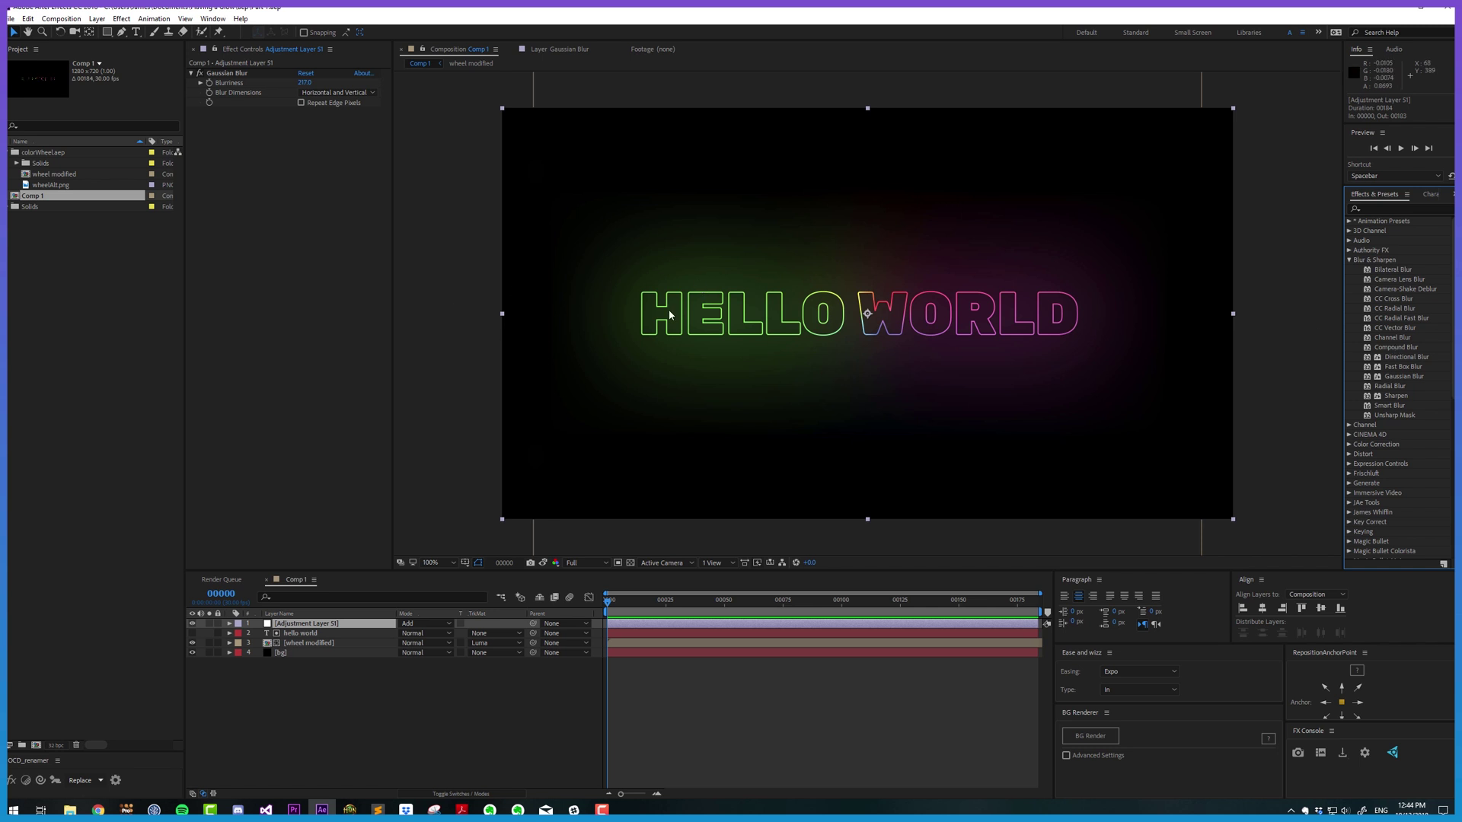
pyautogui.click(440, 325)
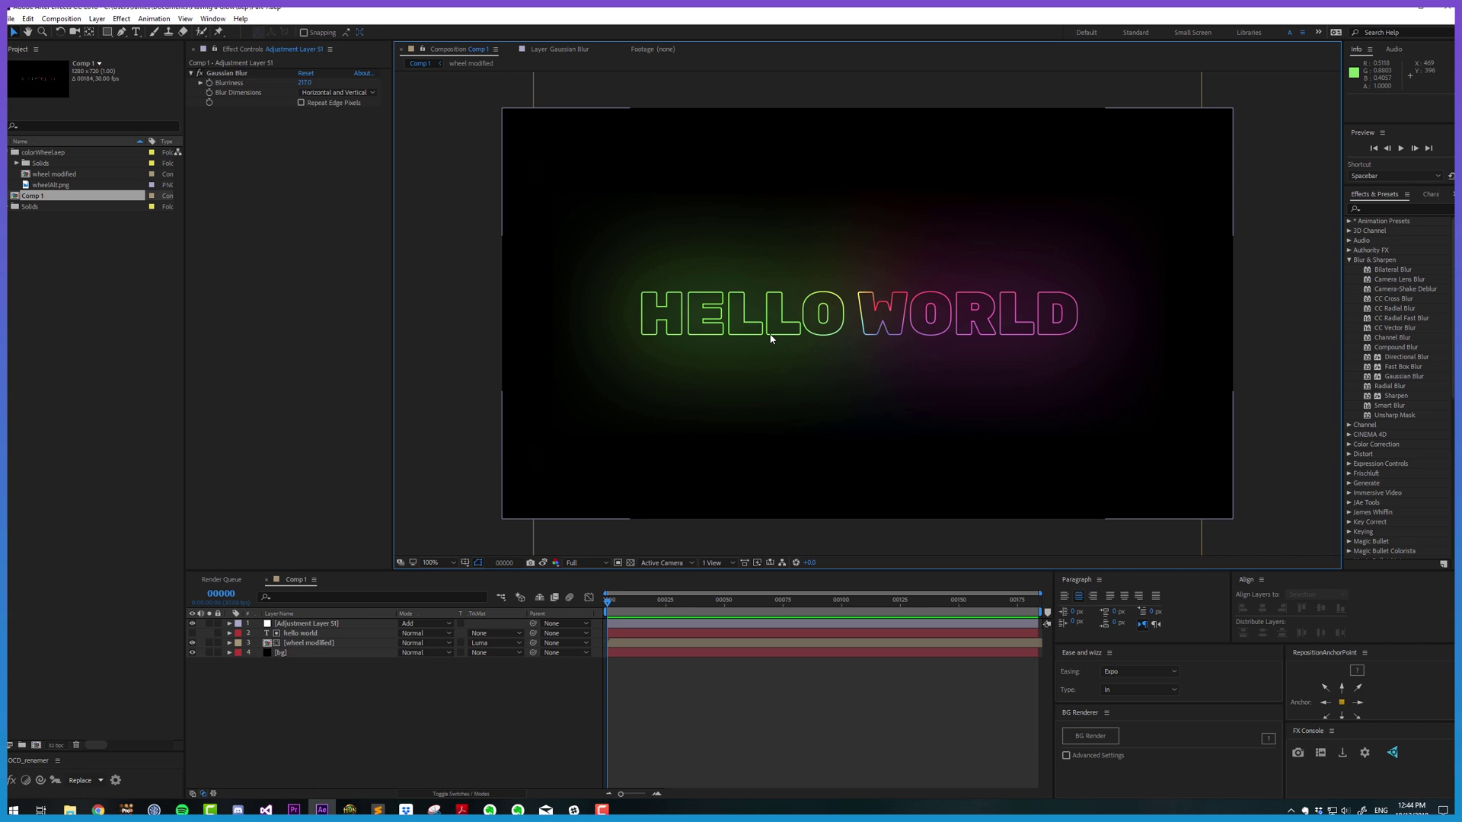
pyautogui.click(335, 623)
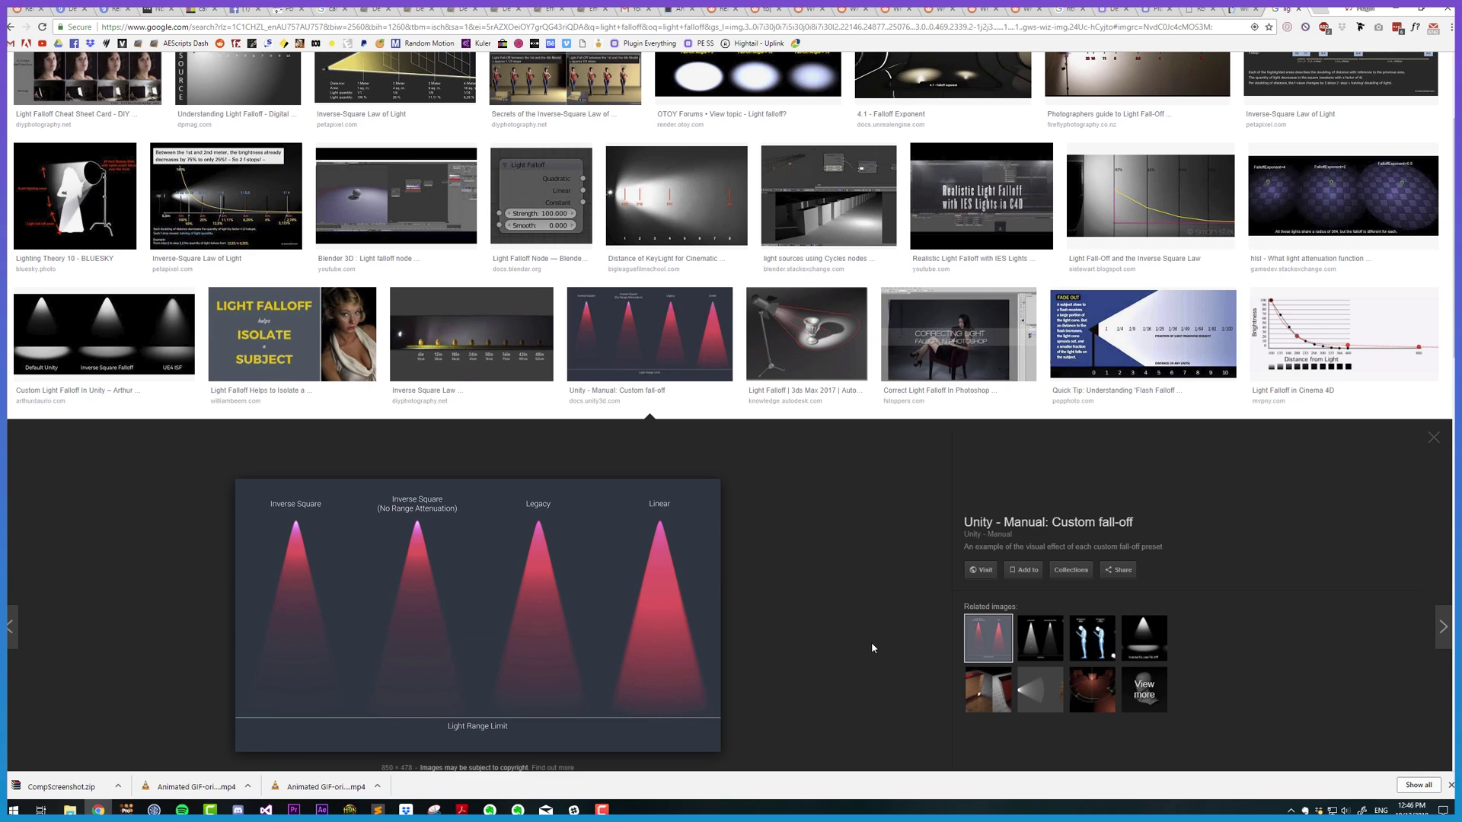
# Step: Scroll the Google Images 'light falloff' results to the Unity custom fall-off comparison image
pyautogui.scroll(3, 871, 643)
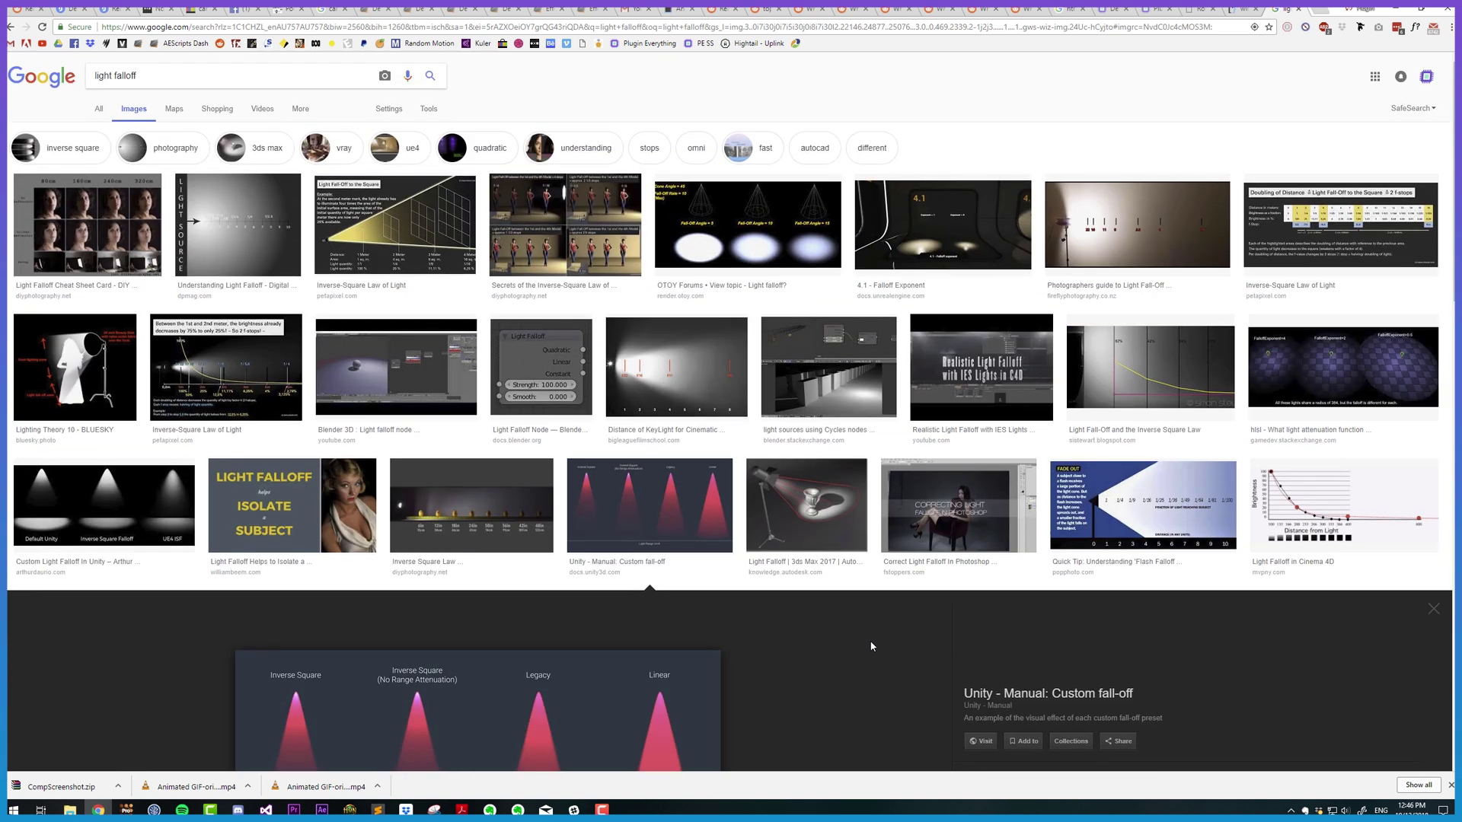
pyautogui.scroll(-2, 872, 646)
pyautogui.scroll(-1, 872, 646)
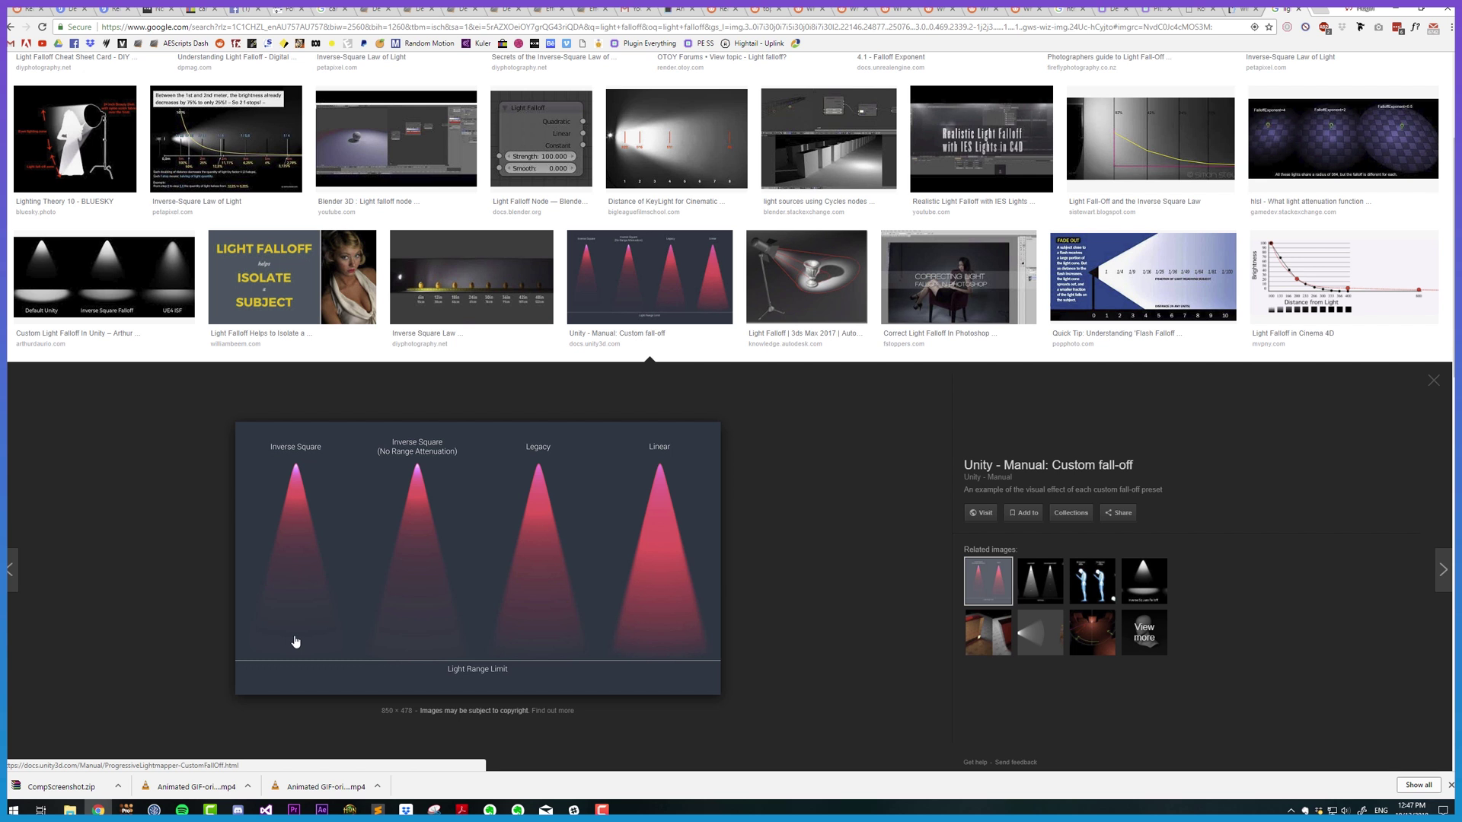
# Step: Back in After Effects, apply Glow to the new adjustment layer
pyautogui.hotkey('alt', 'Tab')
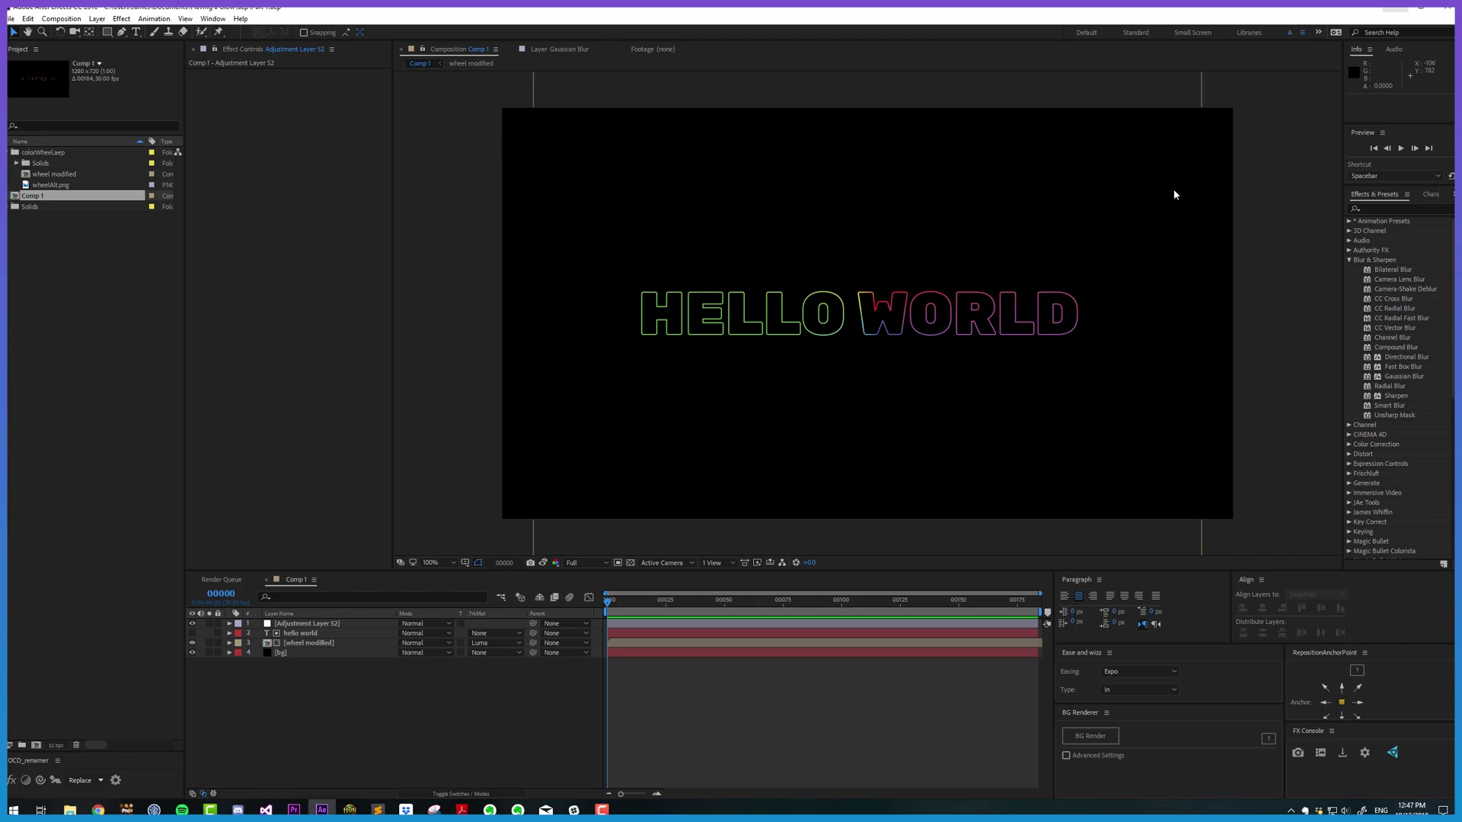
pyautogui.click(306, 624)
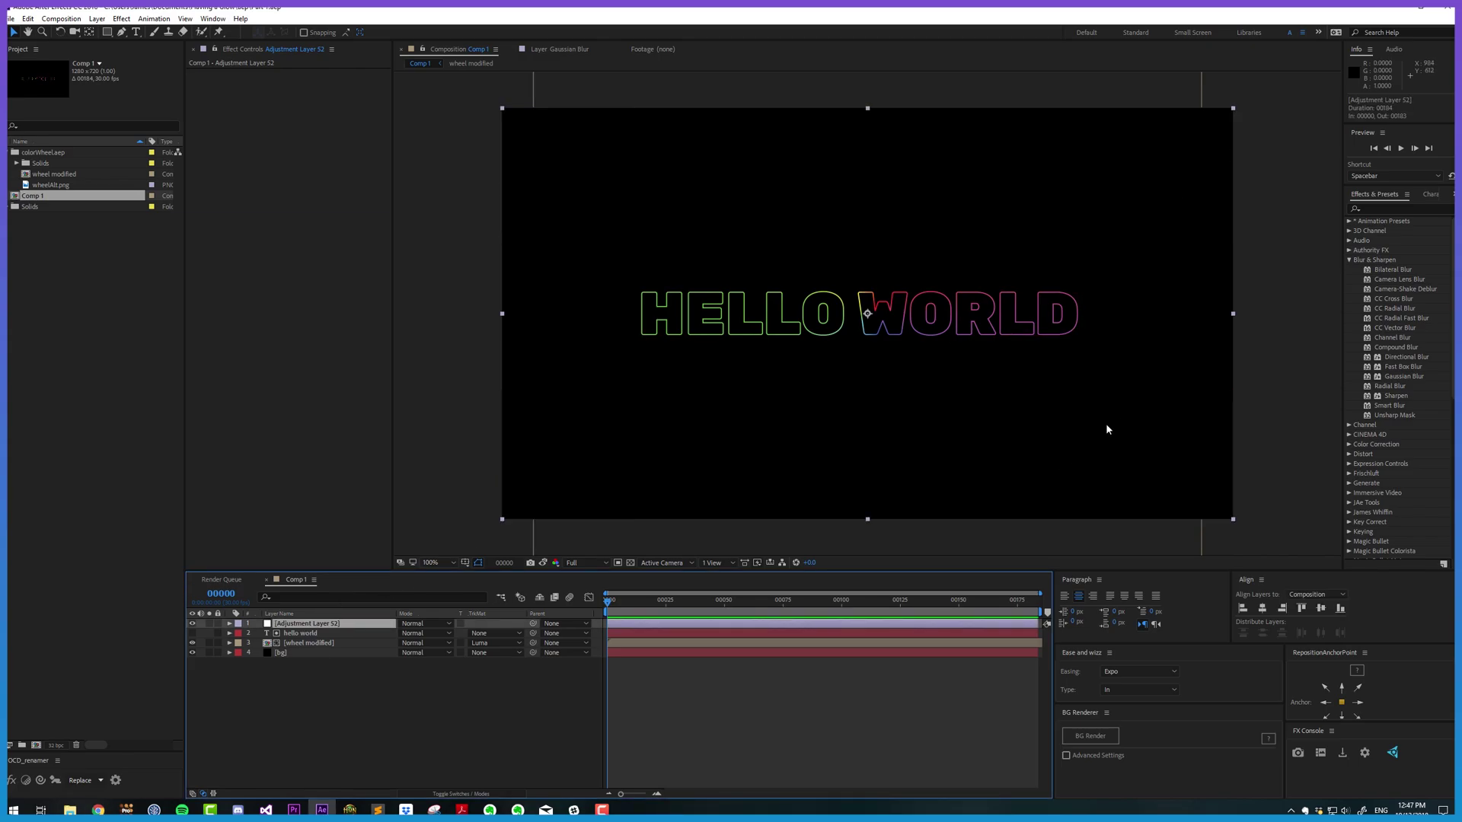
pyautogui.hotkey('ctrl', 'space')
pyautogui.write('glow')
pyautogui.press('Return')
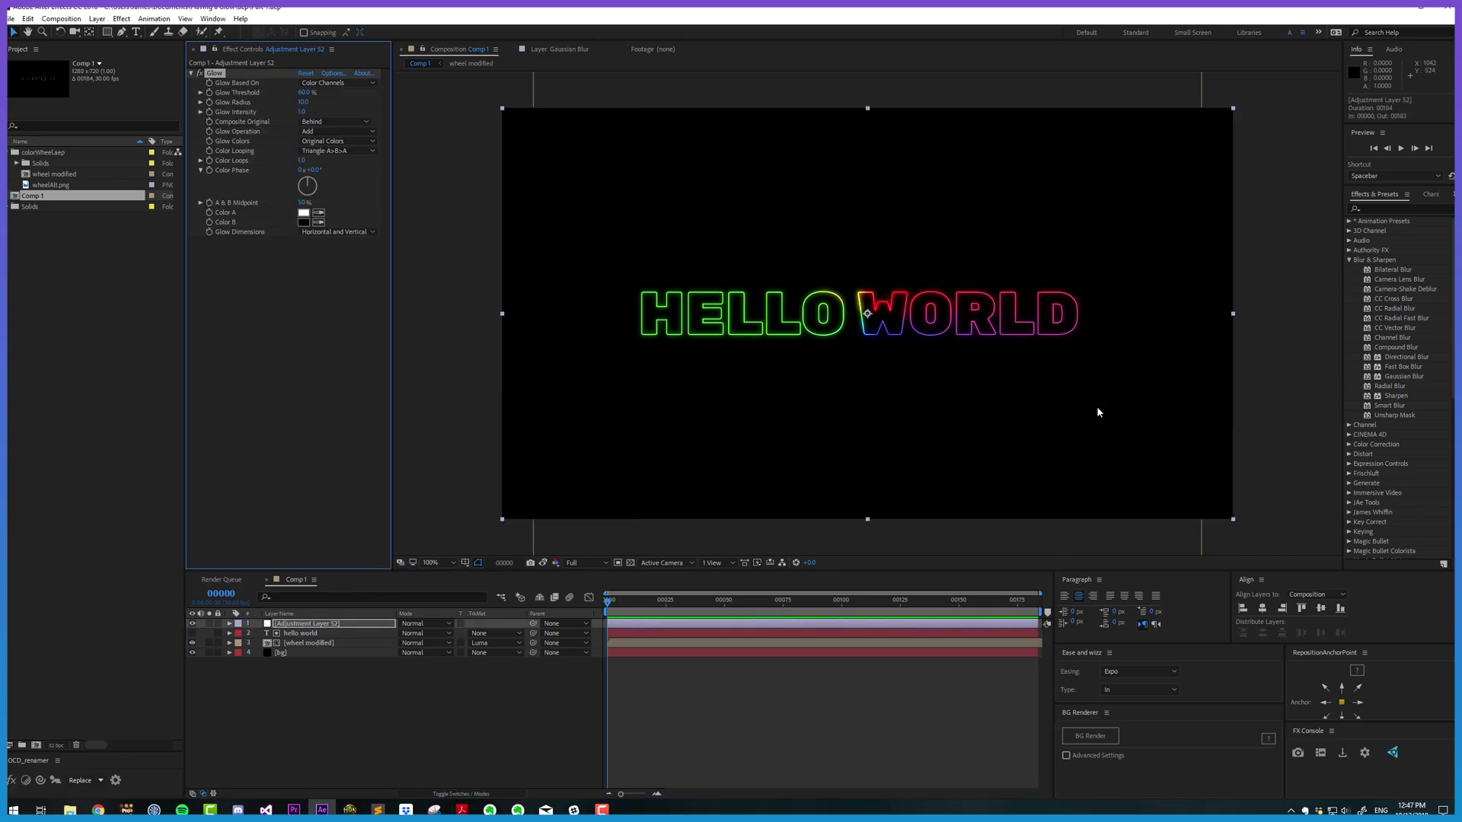
# Step: Add a Slider Control to the adjustment layer and name it 'intensity'
pyautogui.hotkey('ctrl', 'space')
pyautogui.write('slider')
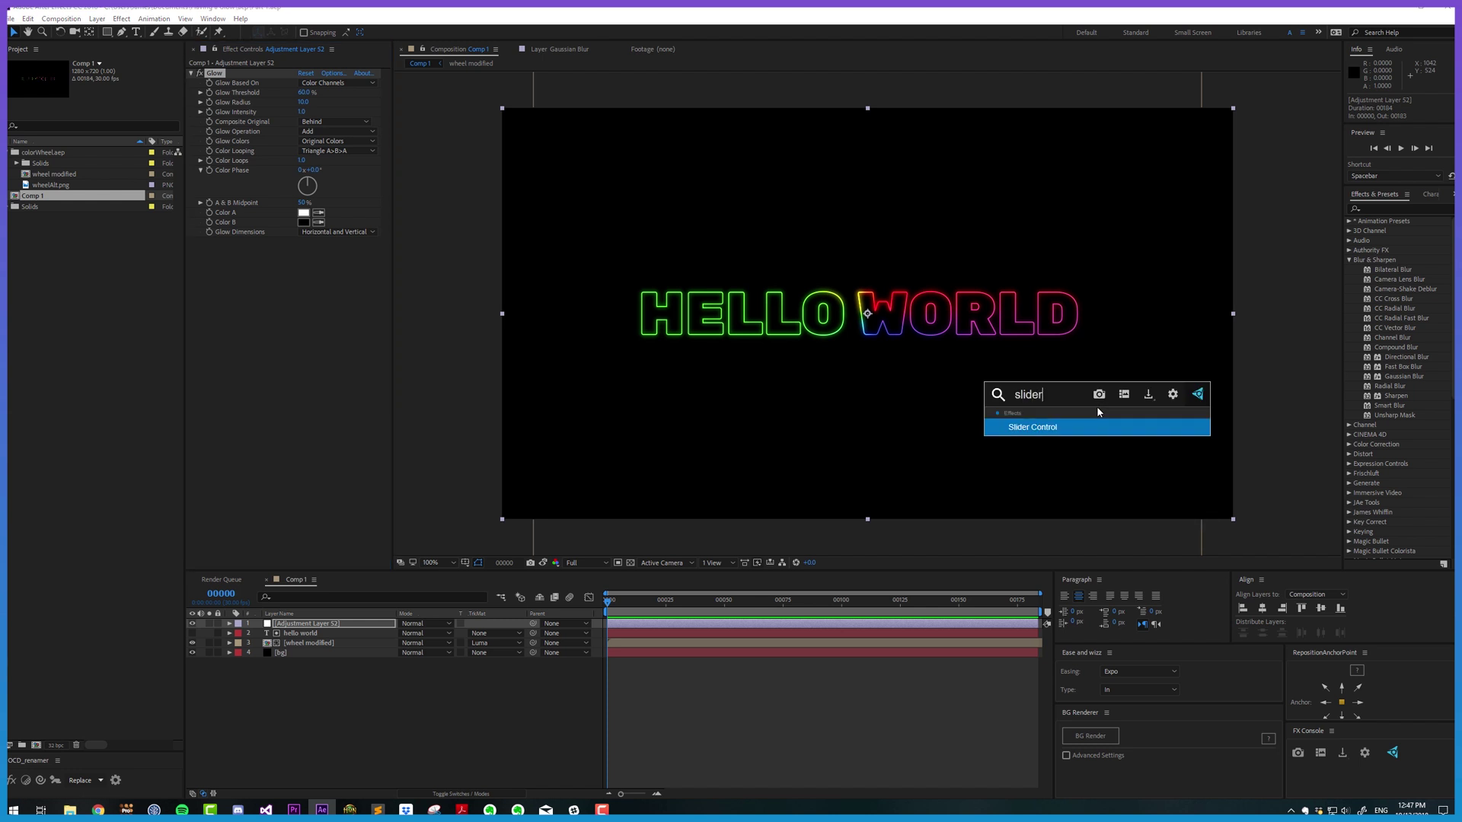
pyautogui.press('Return')
pyautogui.press('Return')
pyautogui.write('intensity')
pyautogui.press('Return')
# Step: Link Glow Intensity to the intensity slider by expression and set Glow Radius to 2.0
pyautogui.moveTo(219, 241); pyautogui.dragTo(220, 72)
pyautogui.keyDown('alt'); pyautogui.click(209, 131); pyautogui.keyUp('alt')
pyautogui.moveTo(431, 701); pyautogui.dragTo(244, 83)
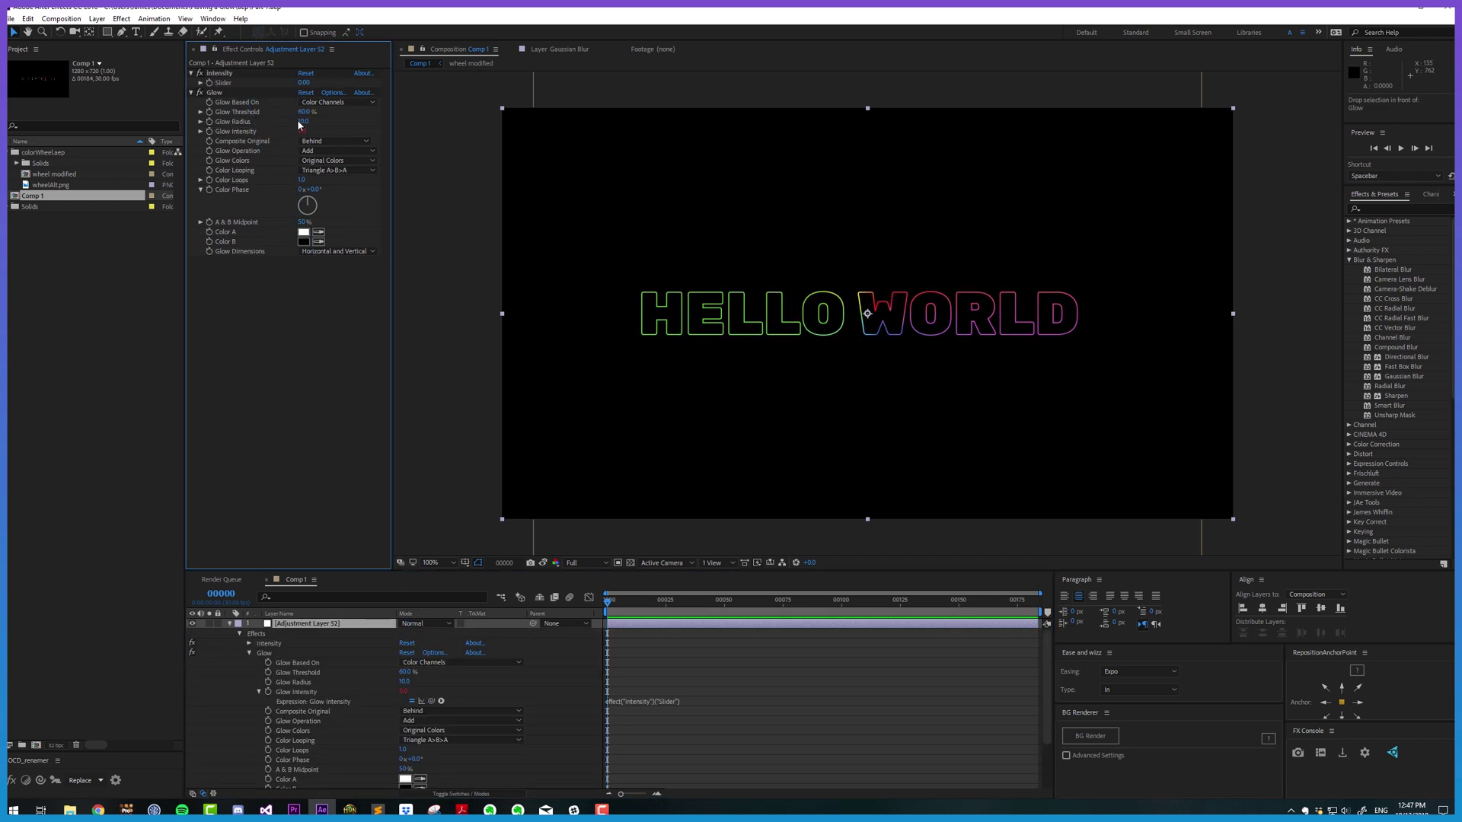
pyautogui.moveTo(300, 122); pyautogui.dragTo(290, 120)
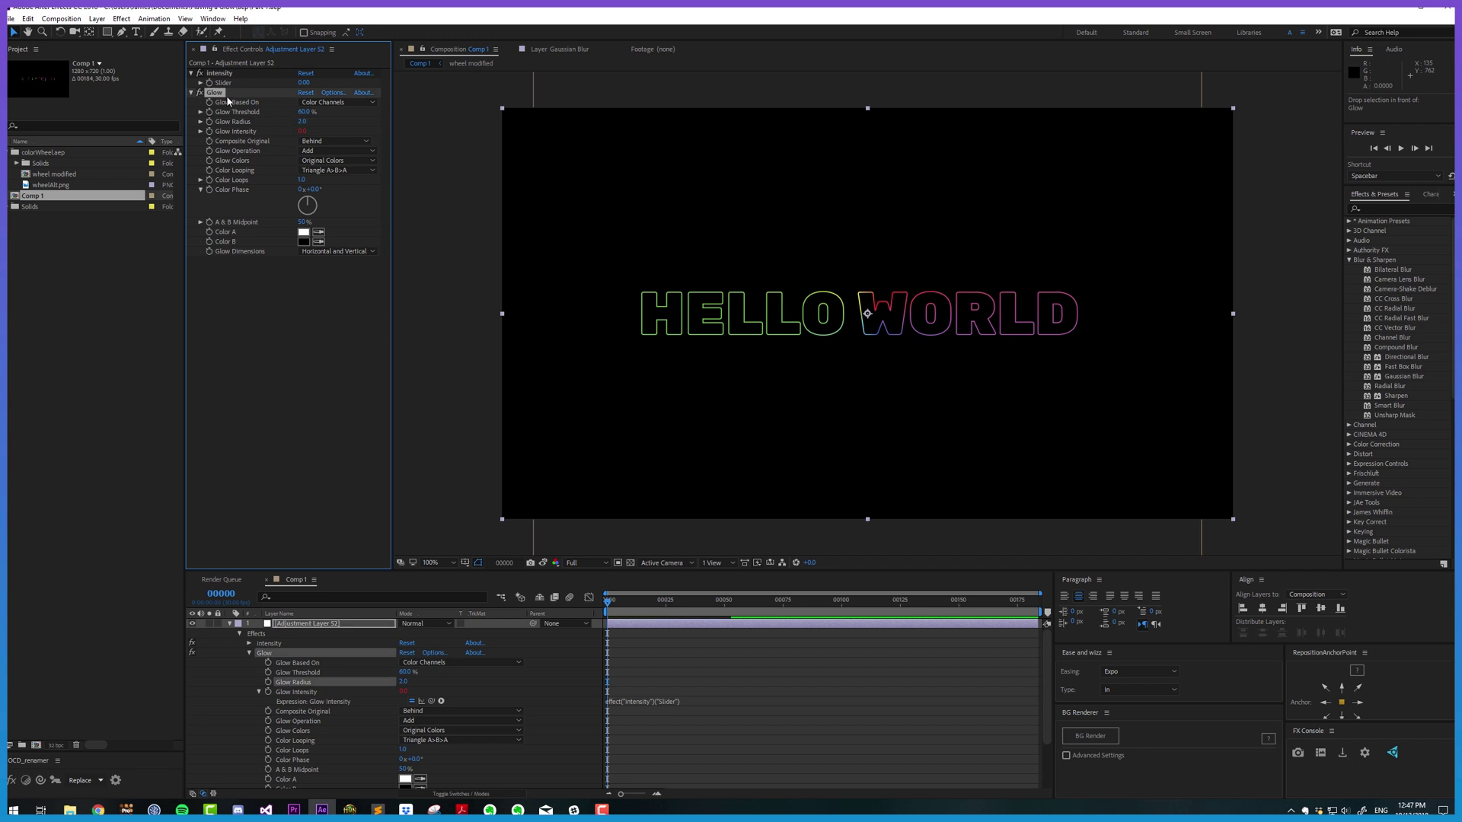
# Step: Duplicate Glow up to Glow 10, doubling each radius until Glow 10 reaches 1000.0
pyautogui.hotkey('ctrl', 'd')
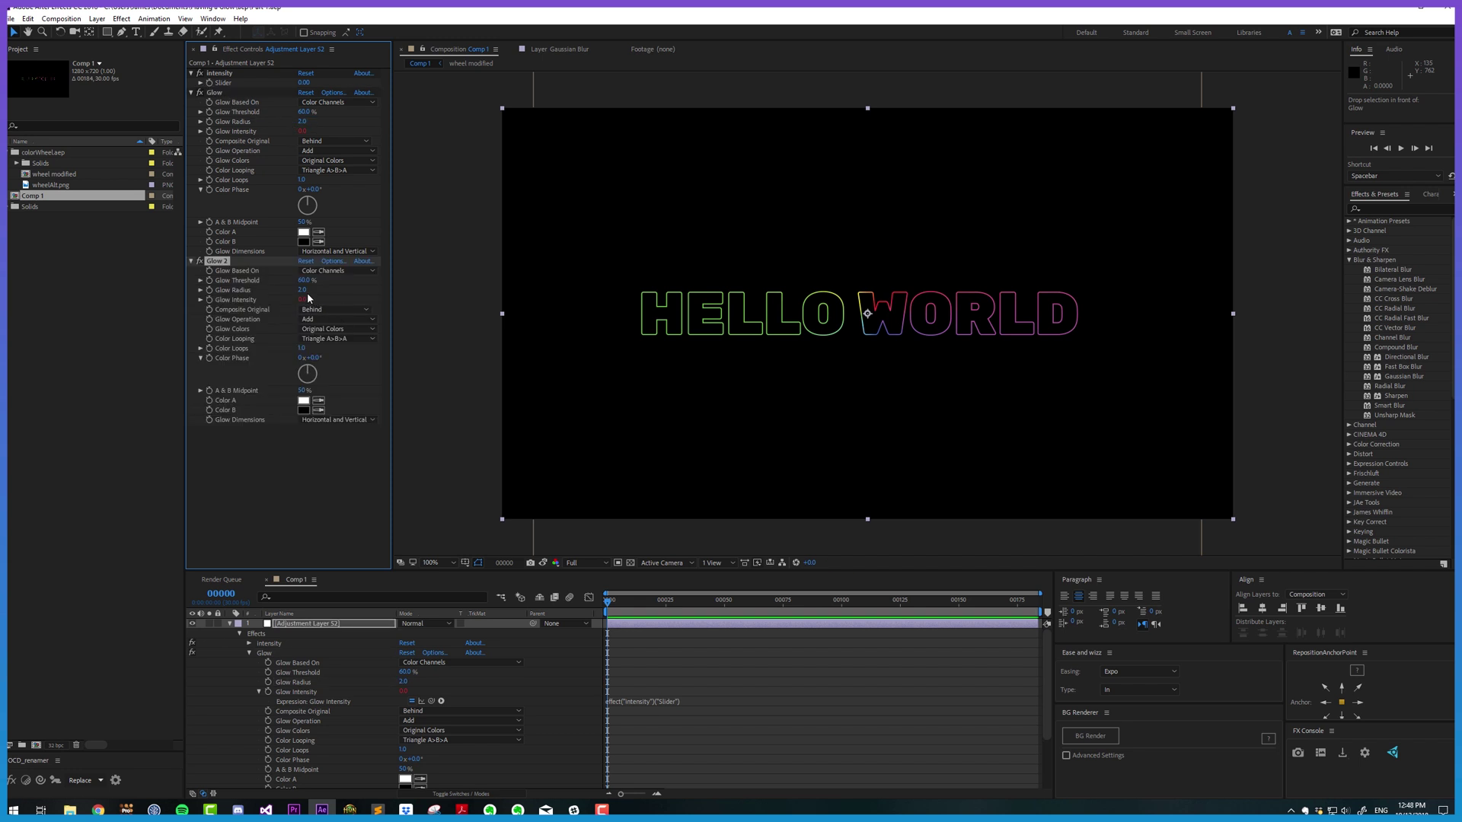
pyautogui.hotkey('ctrl', 'd')
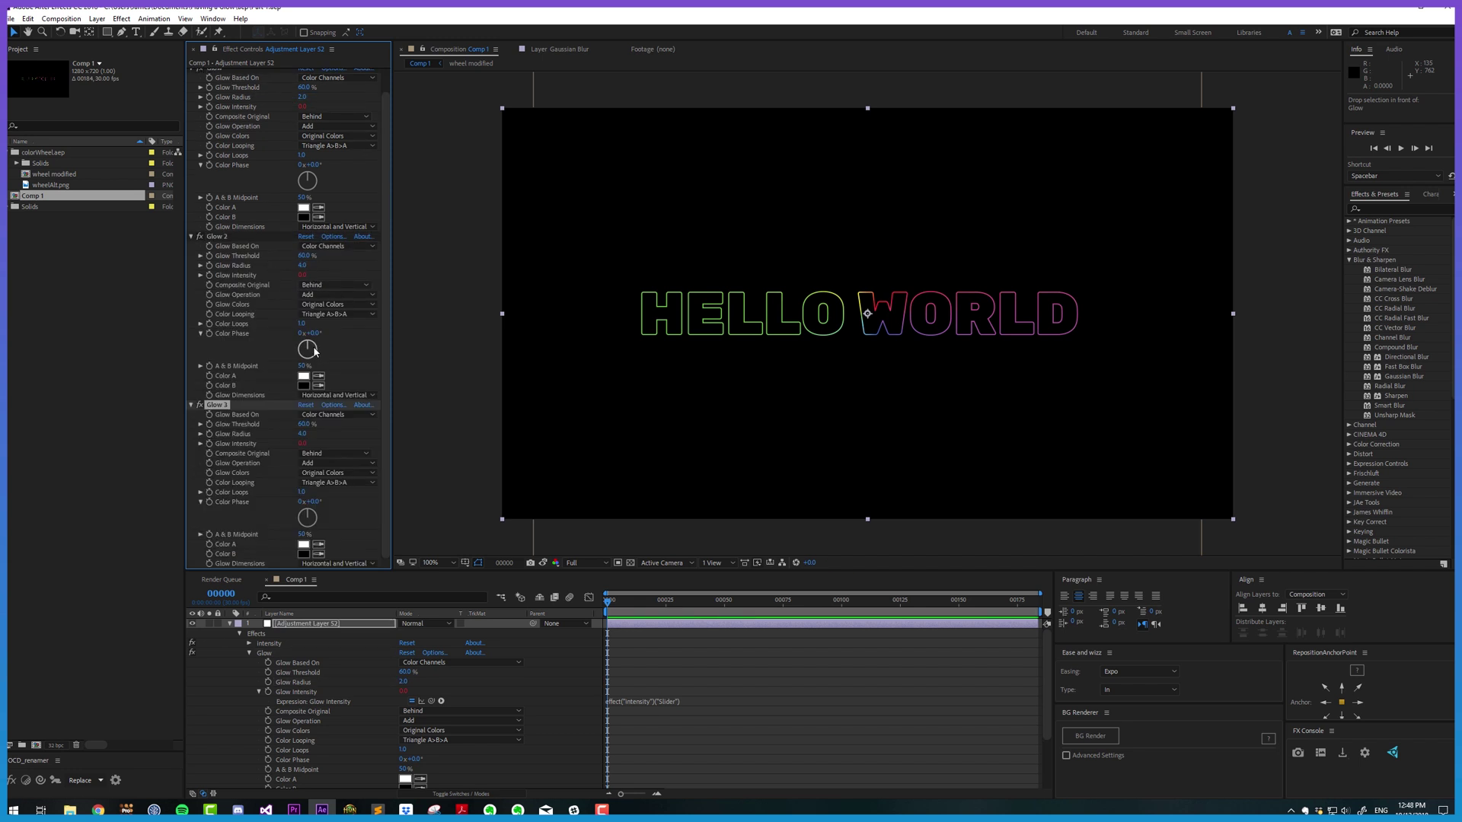
pyautogui.moveTo(307, 434); pyautogui.dragTo(351, 435)
pyautogui.hotkey('ctrl', 'd')
pyautogui.hotkey('ctrl', 'd')
pyautogui.hotkey('ctrl', 'd')
pyautogui.hotkey('ctrl', 'd')
pyautogui.hotkey('ctrl', 'd')
pyautogui.click(303, 435)
pyautogui.scroll(15, 303, 436)
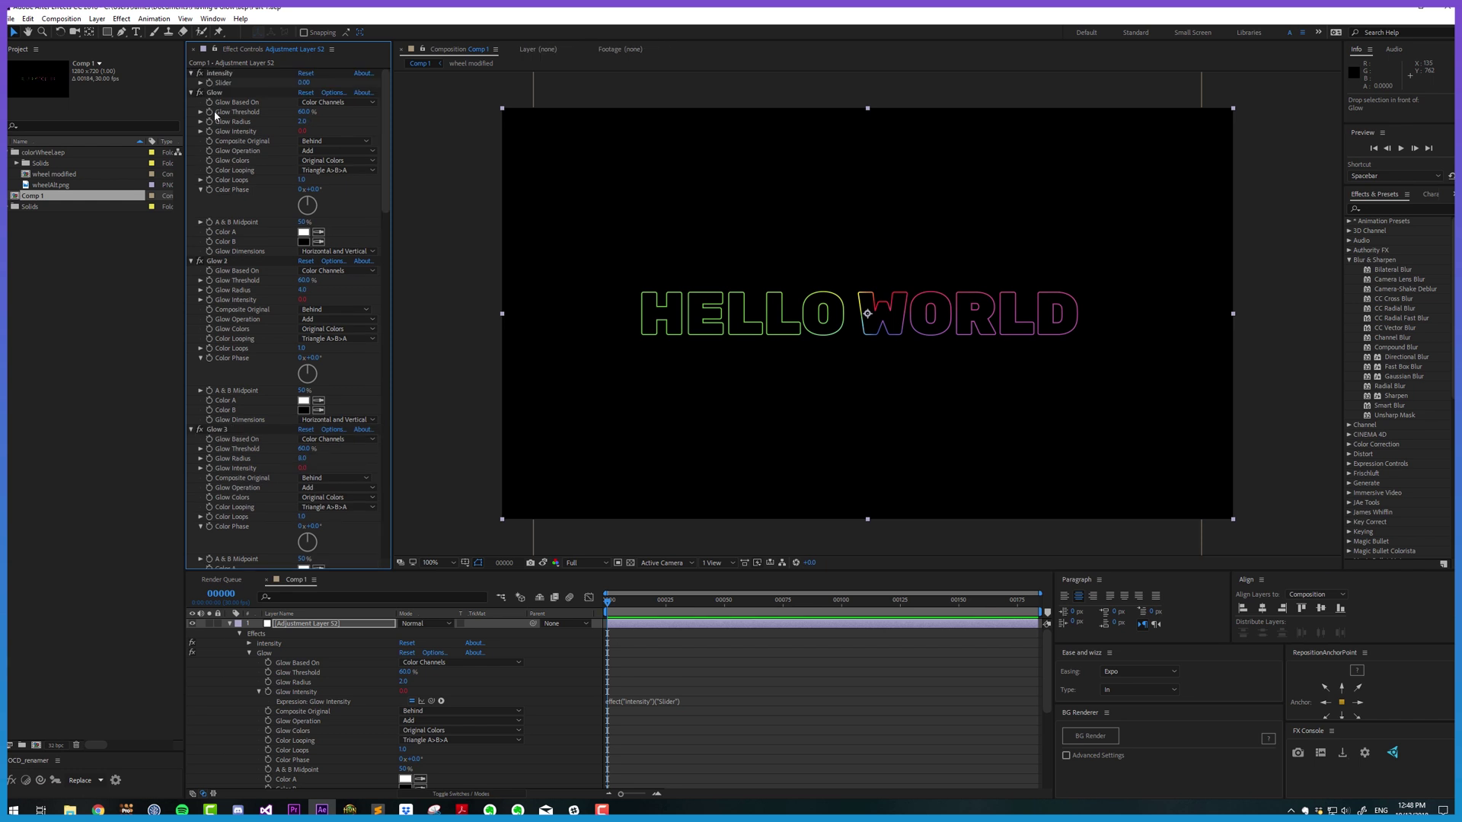
pyautogui.click(214, 92)
pyautogui.keyDown('ctrl'); pyautogui.click(191, 92); pyautogui.keyUp('ctrl')
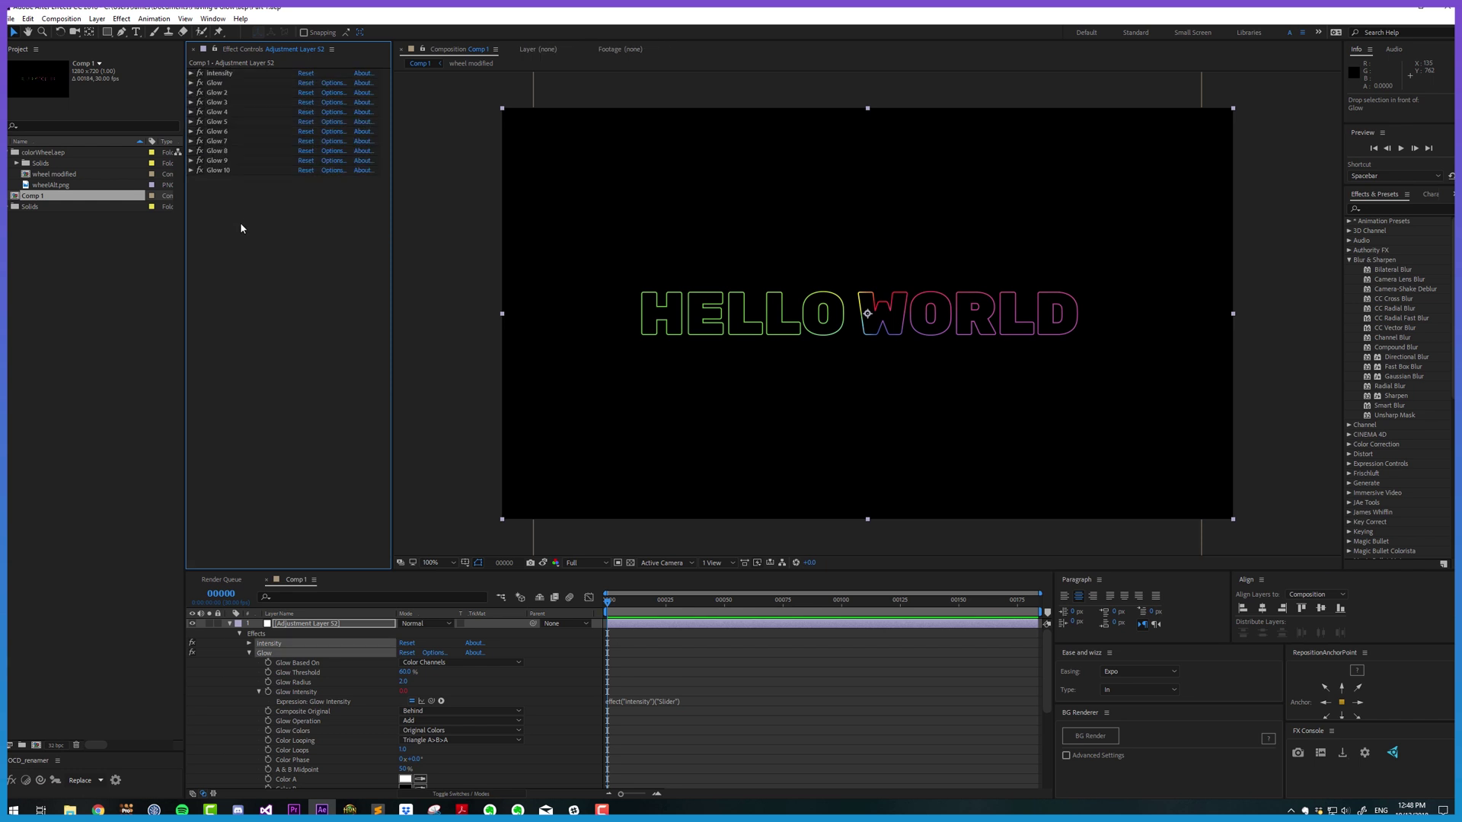
pyautogui.click(192, 170)
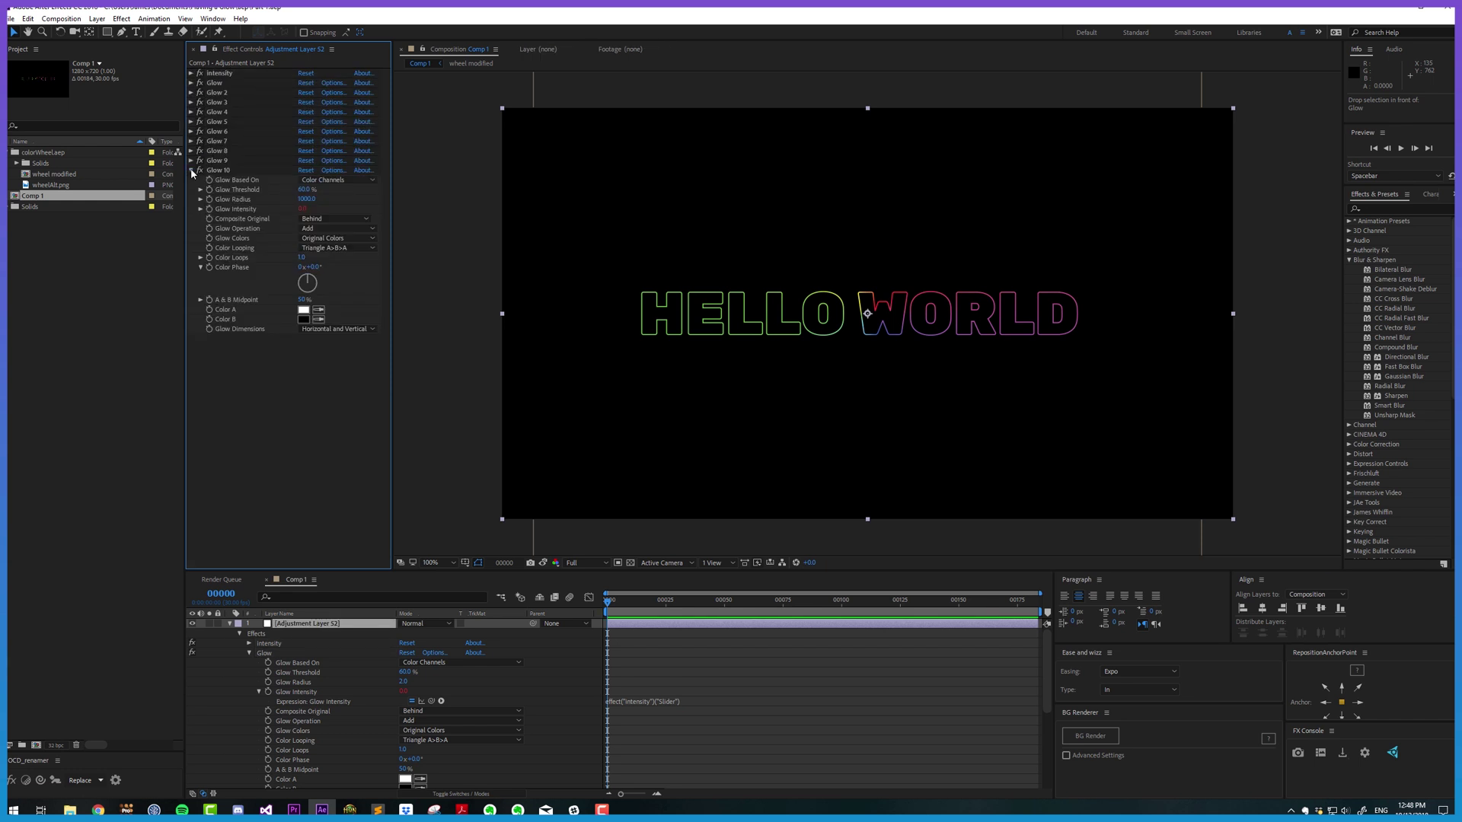
pyautogui.click(305, 199)
pyautogui.press('Return')
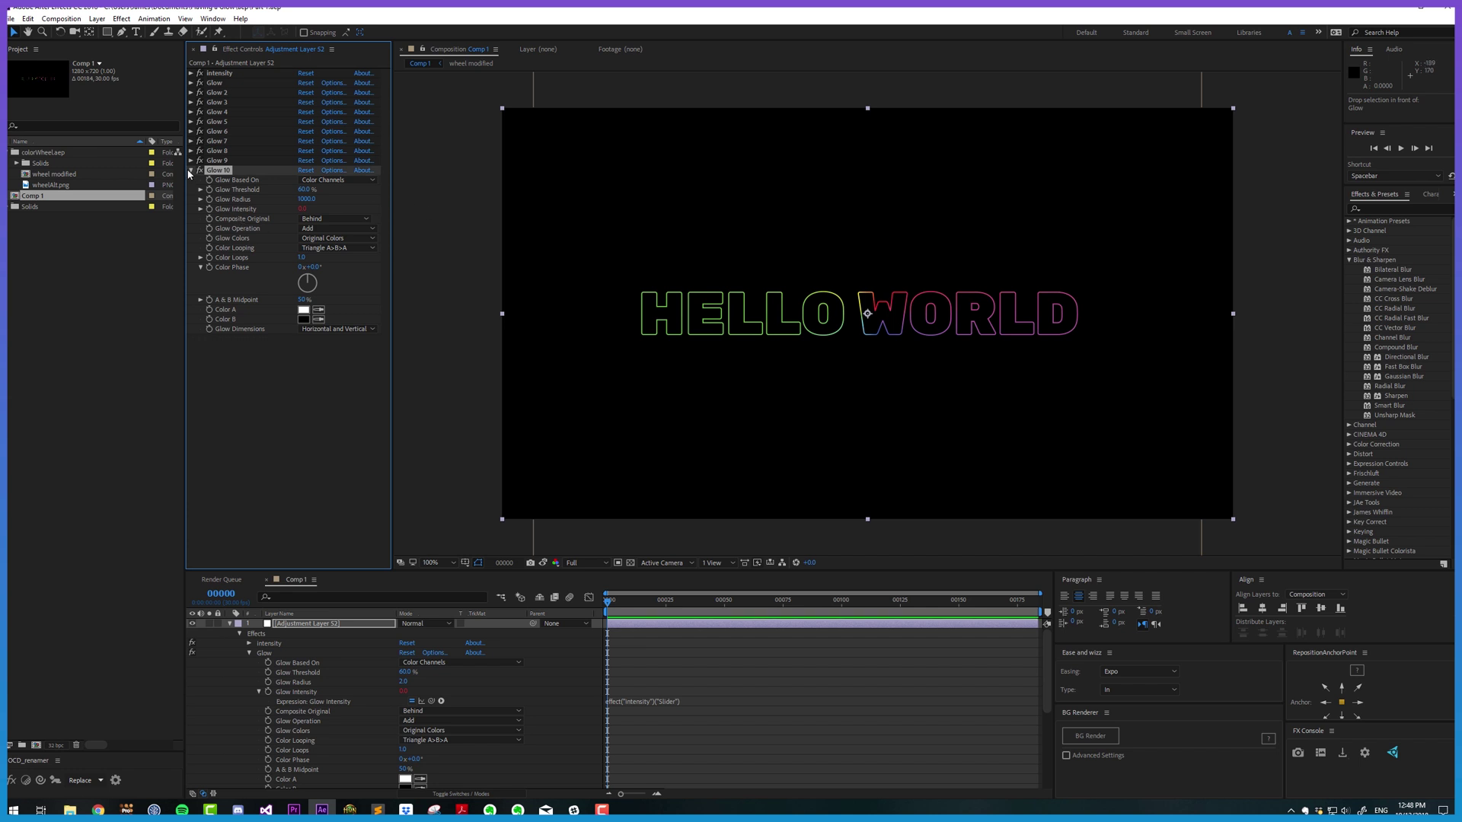
pyautogui.click(192, 170)
# Step: Set the intensity slider to 0.10, then raise it slightly to about 0.20
pyautogui.click(191, 73)
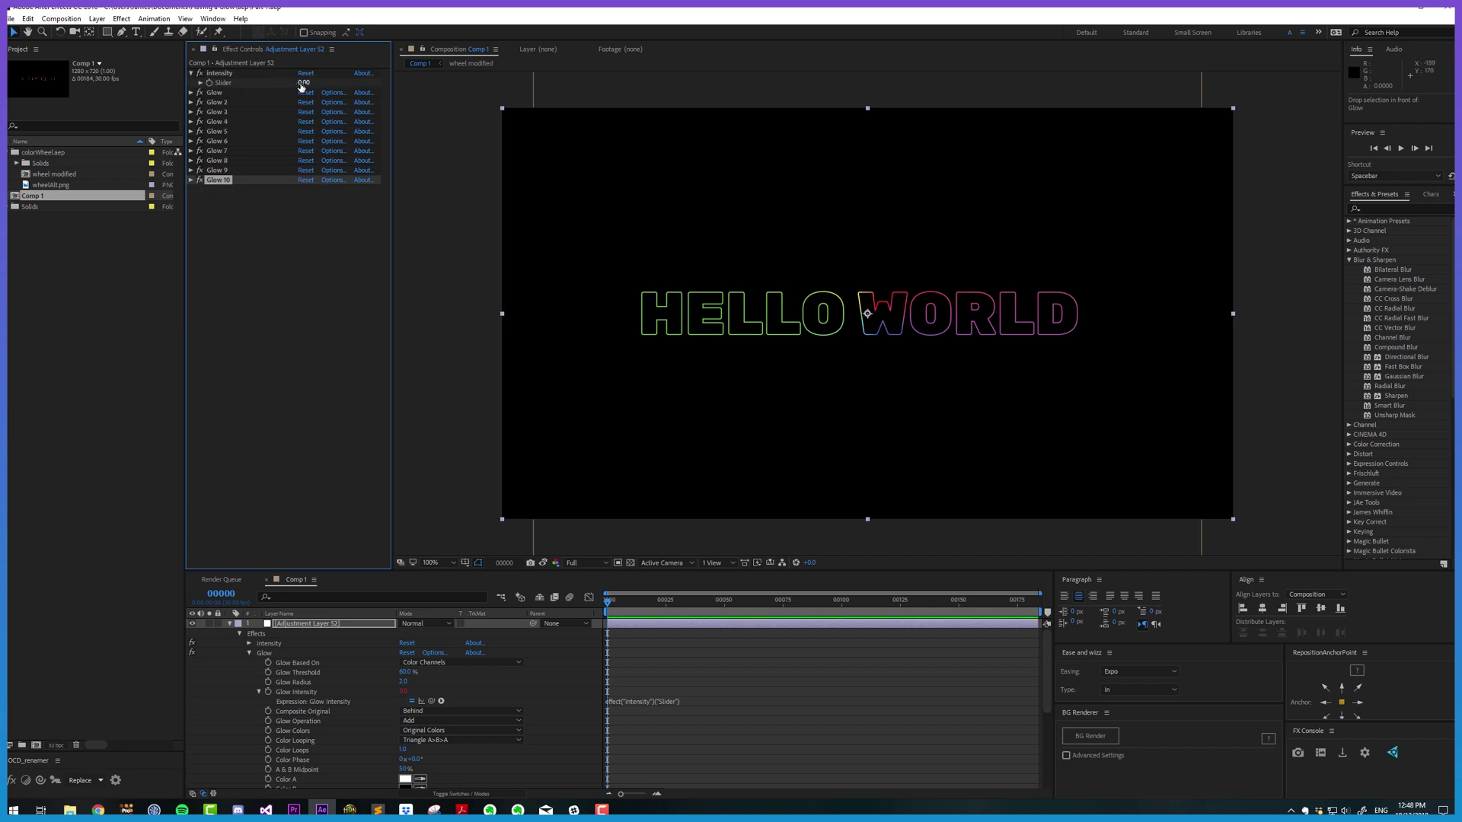
pyautogui.click(304, 82)
pyautogui.write('.1')
pyautogui.press('Return')
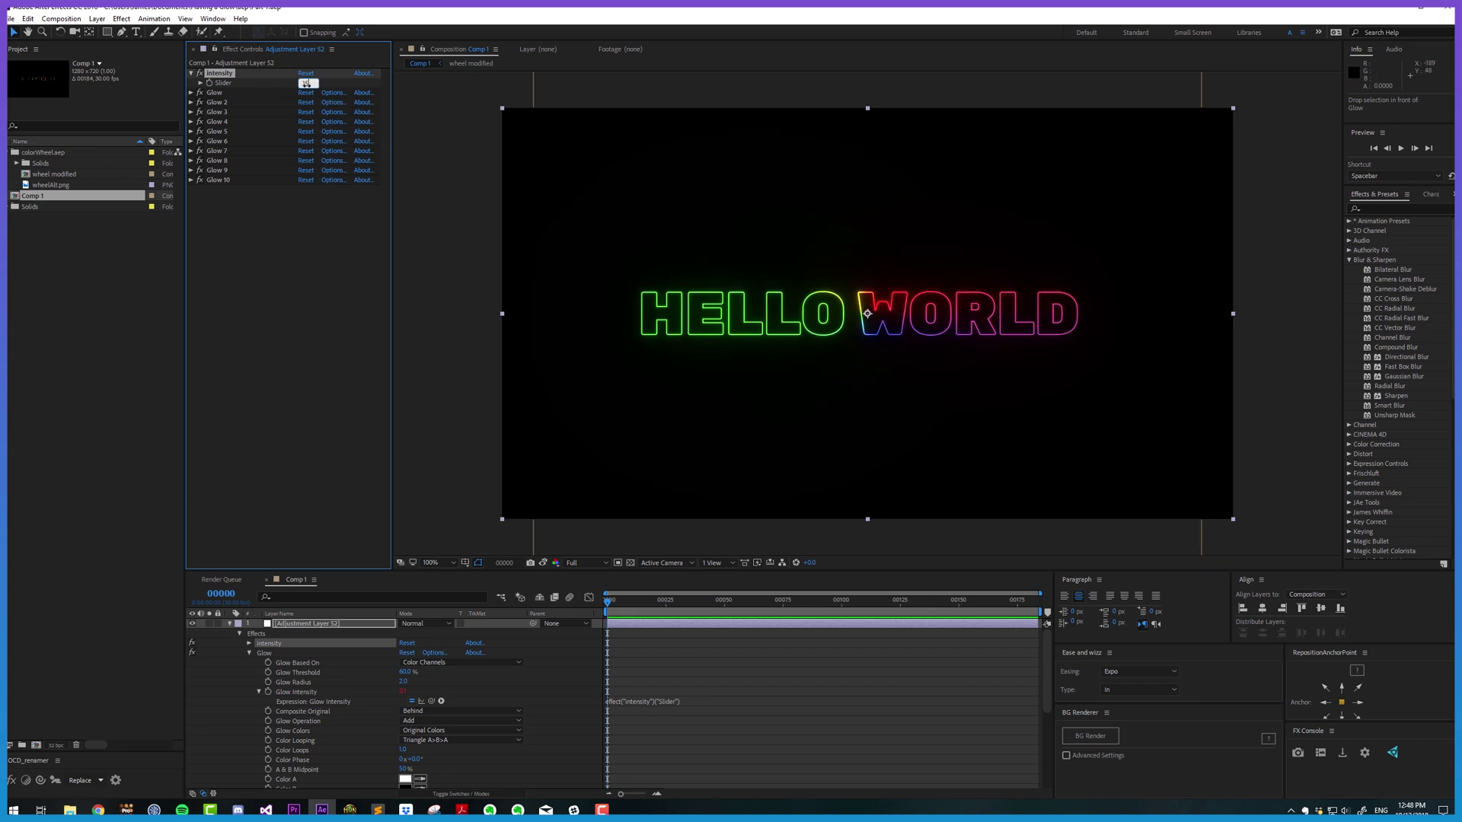
pyautogui.moveTo(308, 89); pyautogui.dragTo(315, 89)
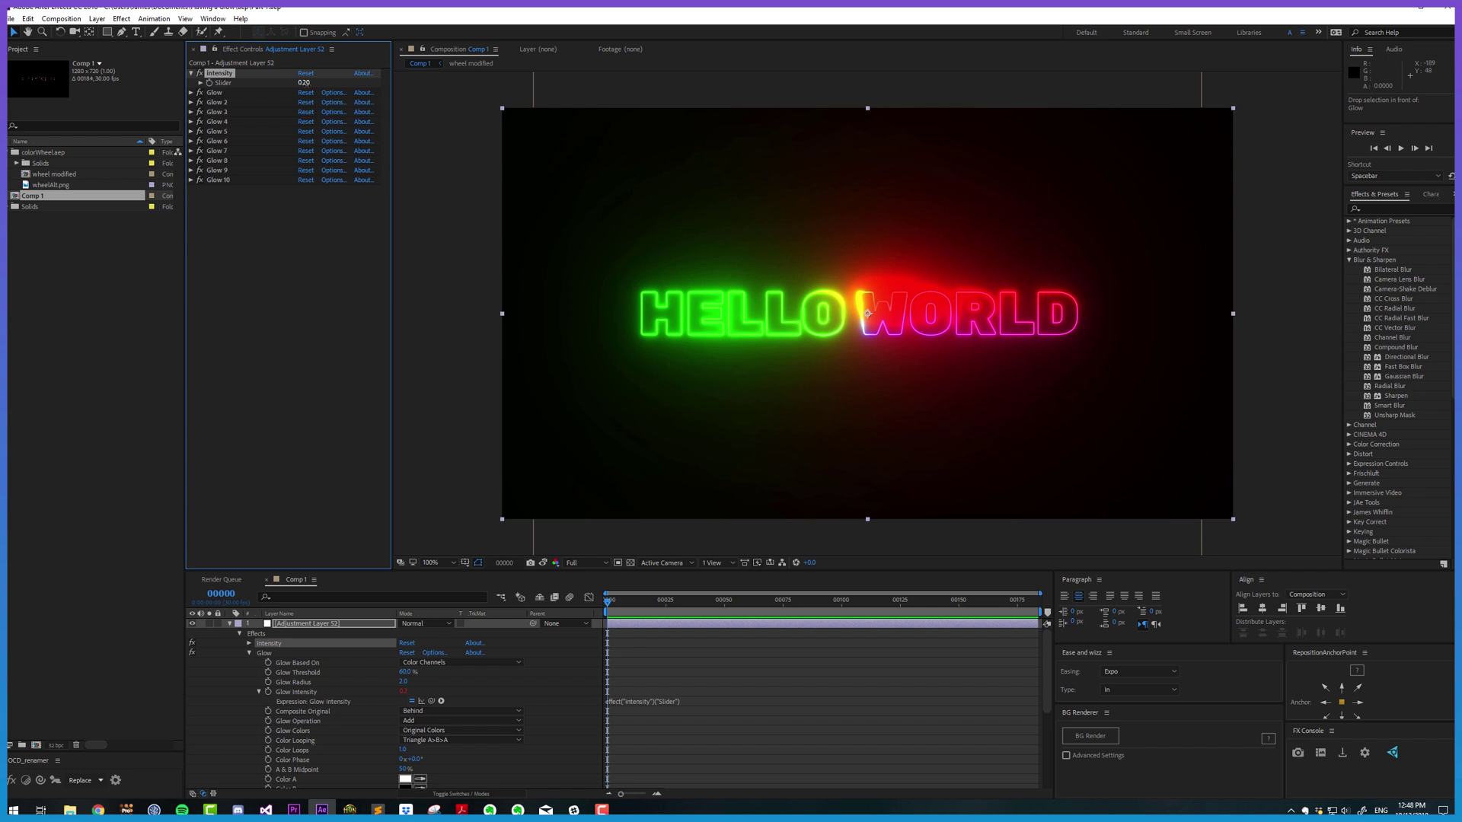
# Step: Set the project working space to sRGB IEC61966-2.1 with Linearize Working Space on
pyautogui.click(60, 745)
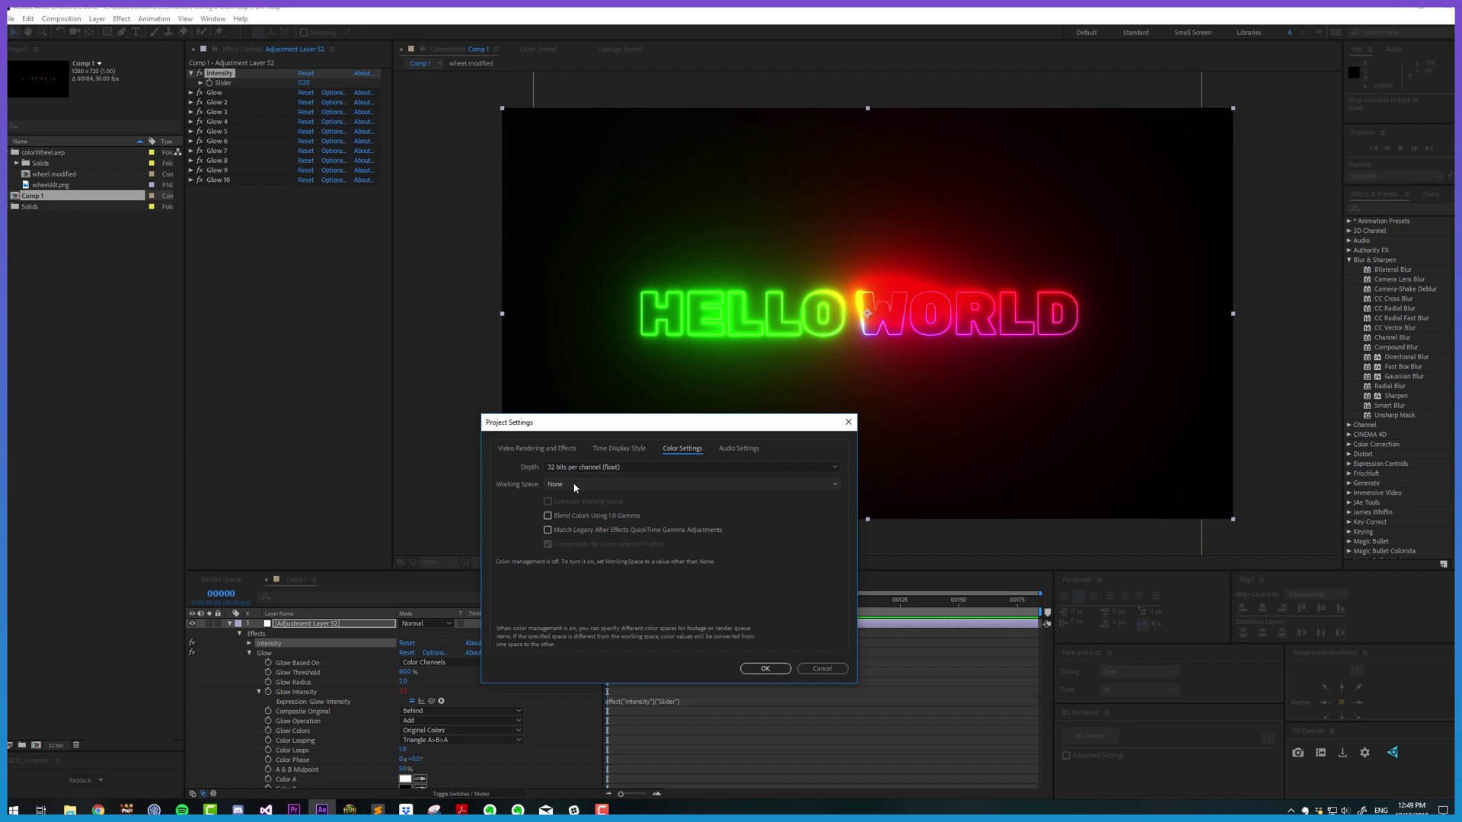
pyautogui.click(575, 485)
pyautogui.click(1005, 135)
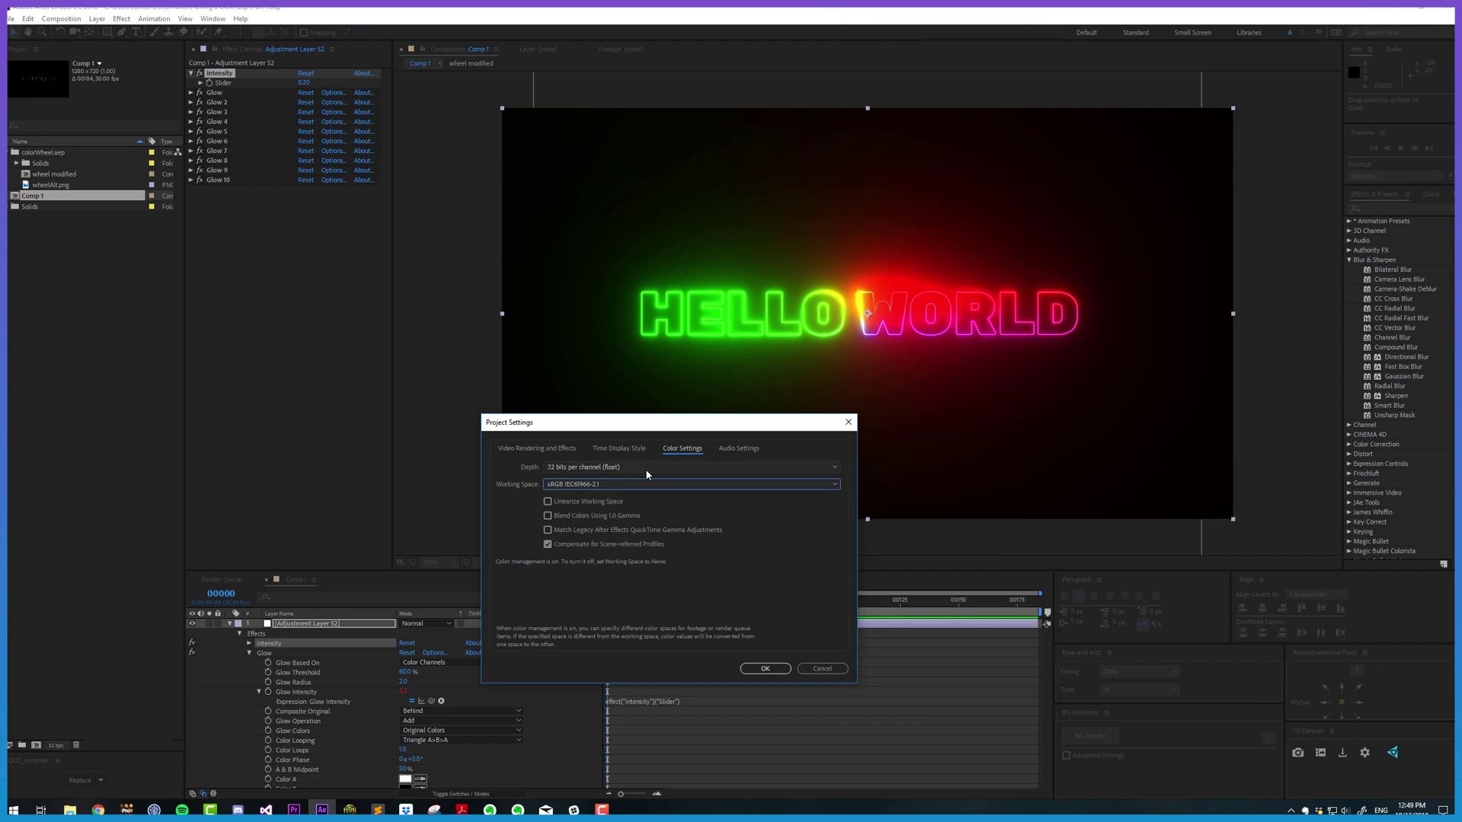
pyautogui.click(547, 501)
# Step: Confirm the colour settings and add a 'threshold' Slider Control driving the first Glow's Threshold
pyautogui.click(765, 668)
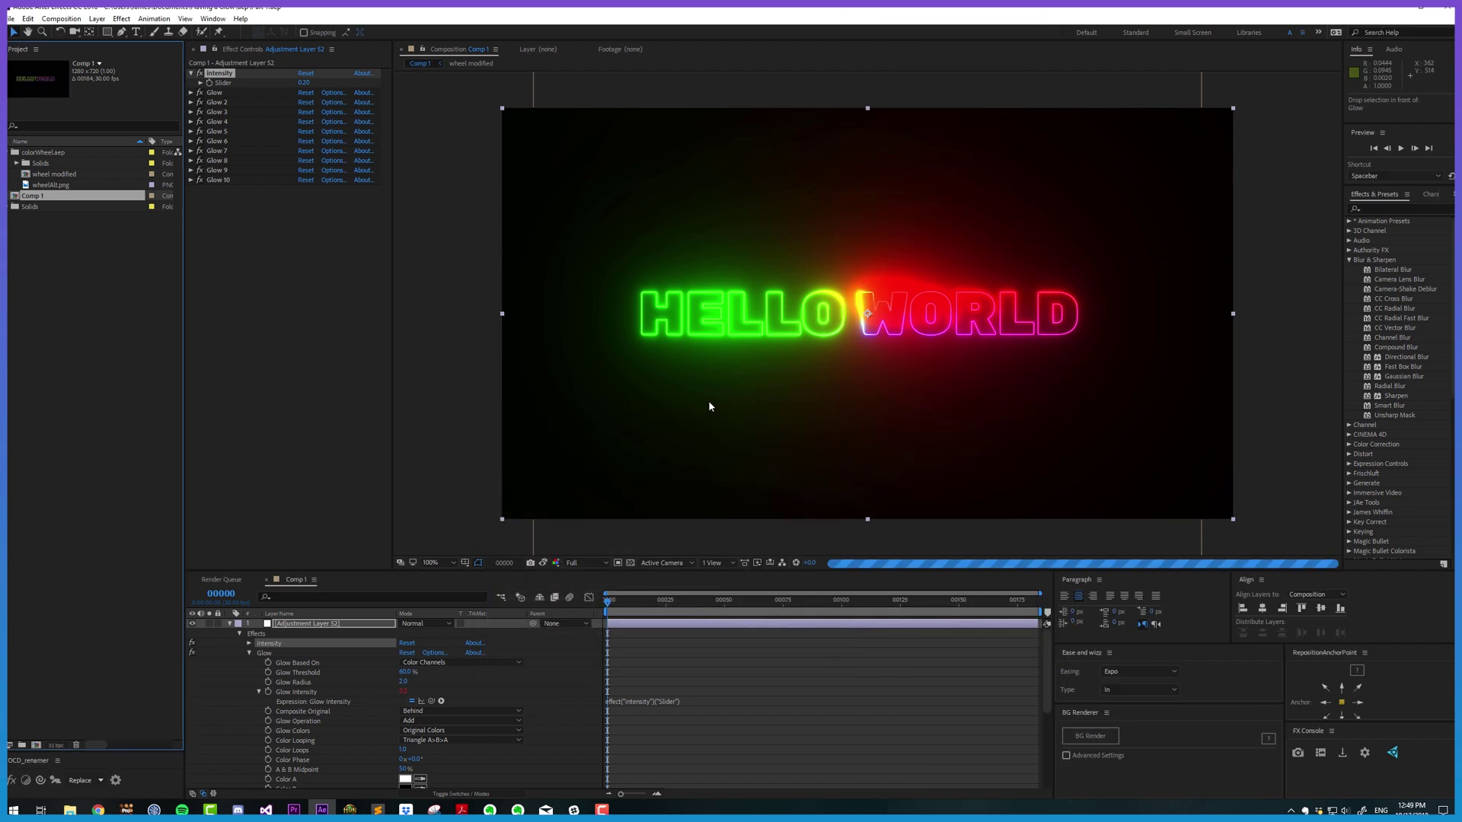
pyautogui.click(191, 93)
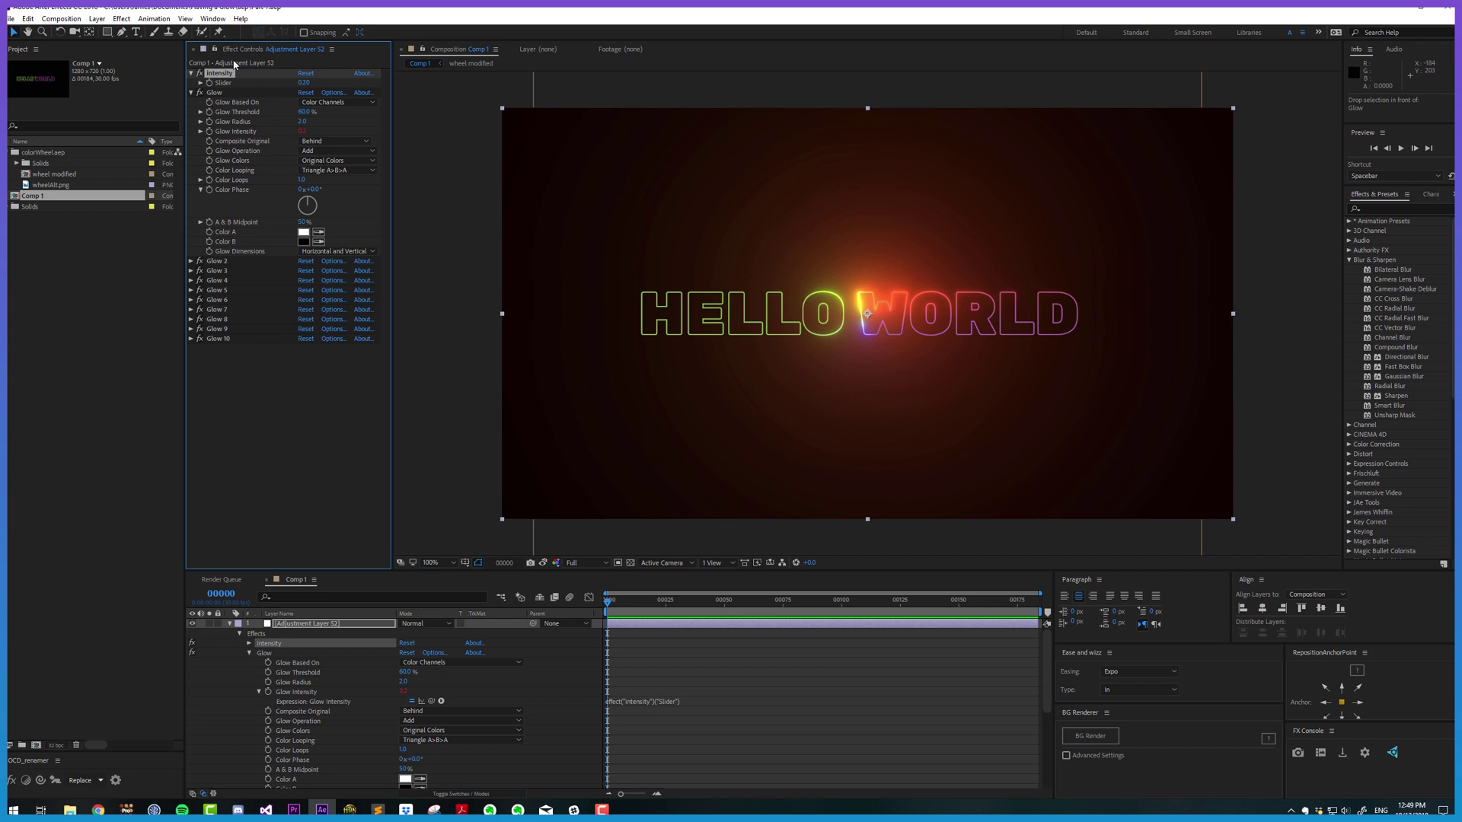
pyautogui.click(317, 442)
pyautogui.hotkey('ctrl', 'space')
pyautogui.write('slide')
pyautogui.press('Return')
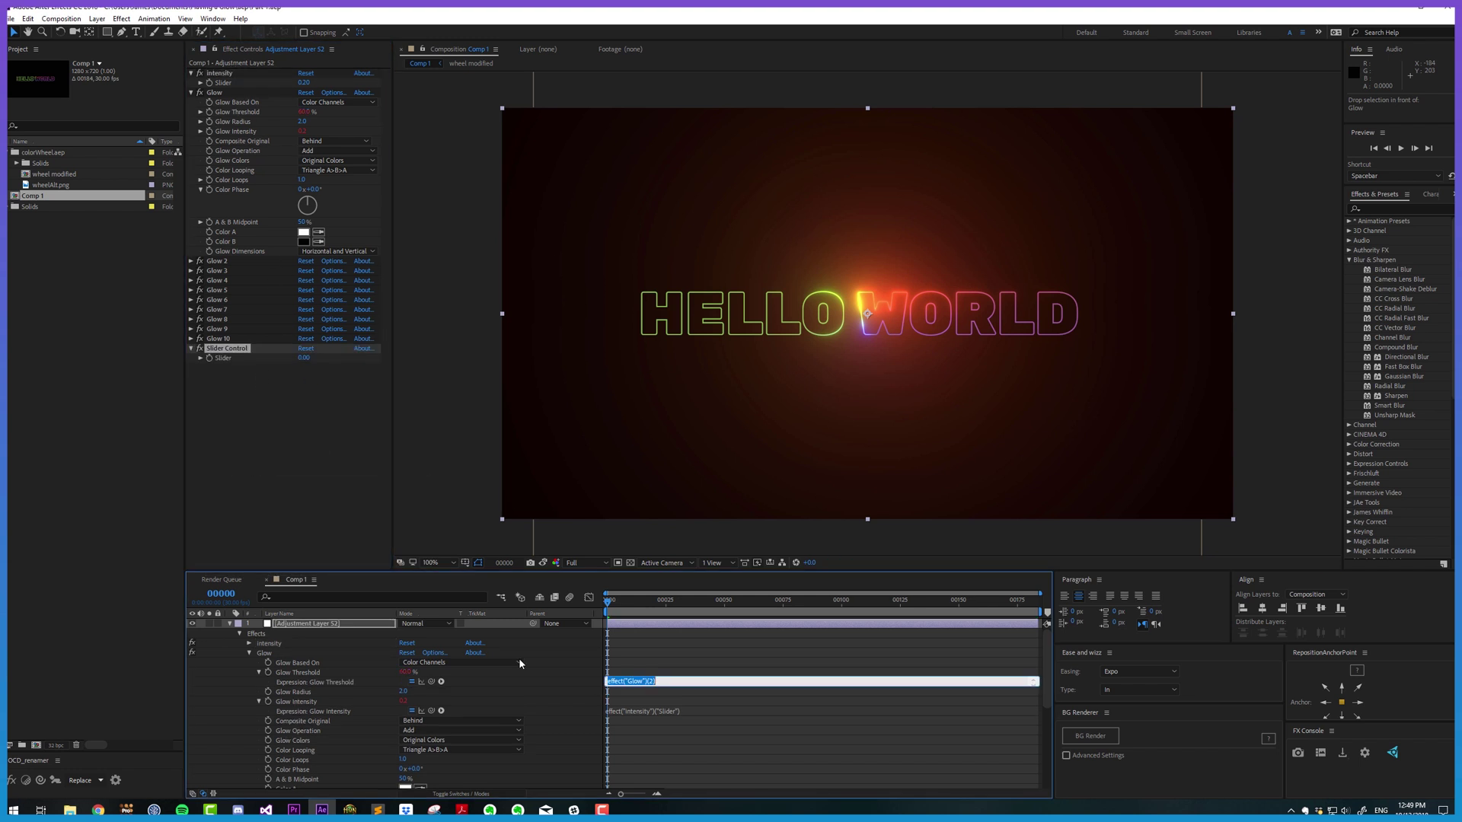
pyautogui.keyDown('alt'); pyautogui.click(268, 672); pyautogui.keyUp('alt')
pyautogui.moveTo(431, 681); pyautogui.dragTo(221, 92)
pyautogui.press('Return')
pyautogui.write('thresh')
pyautogui.press('Return')
# Step: Copy the Glow Threshold expression only and paste it onto Glow 2 through Glow 10
pyautogui.click(27, 18)
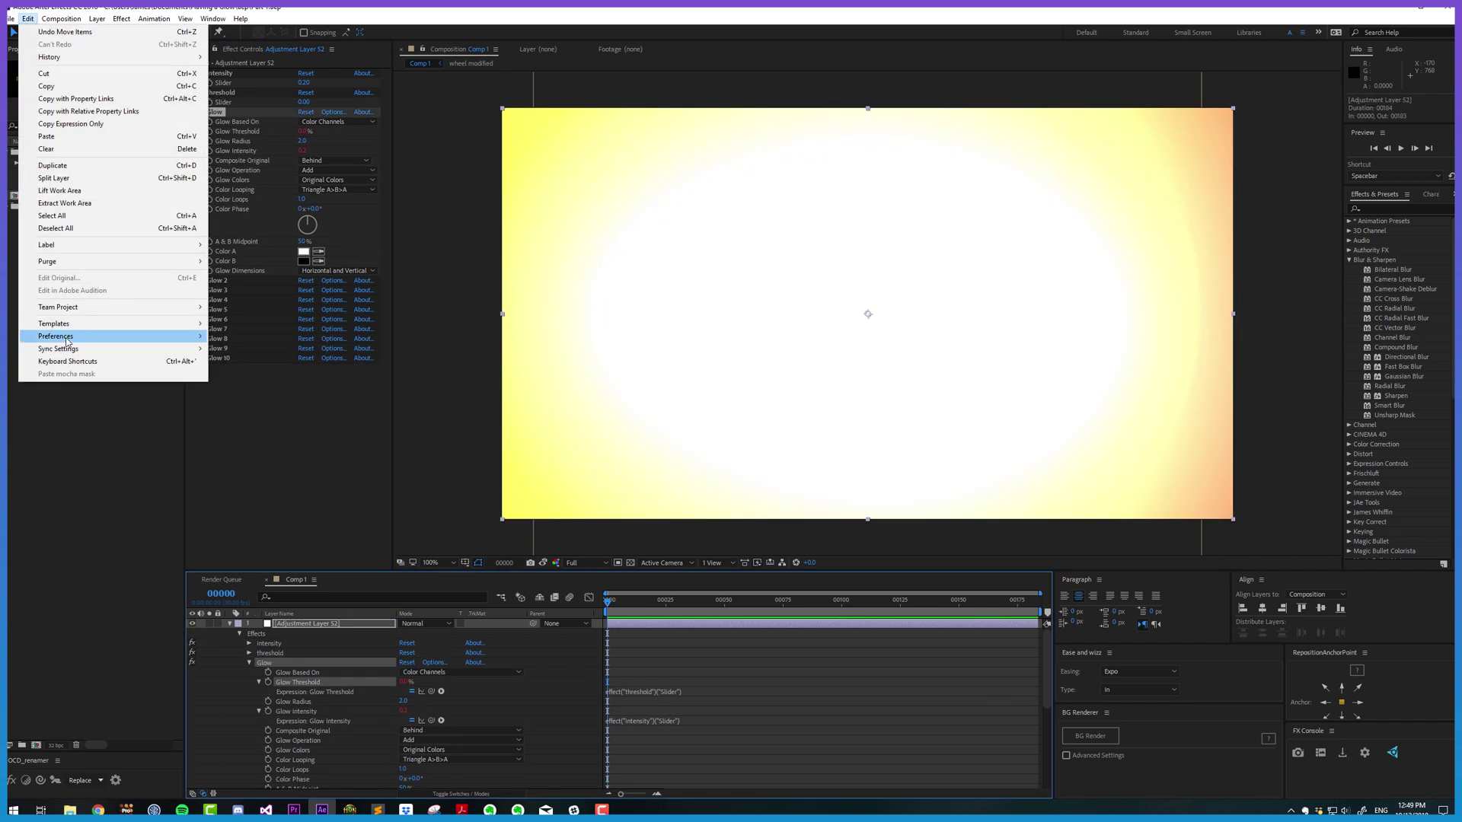
pyautogui.click(86, 124)
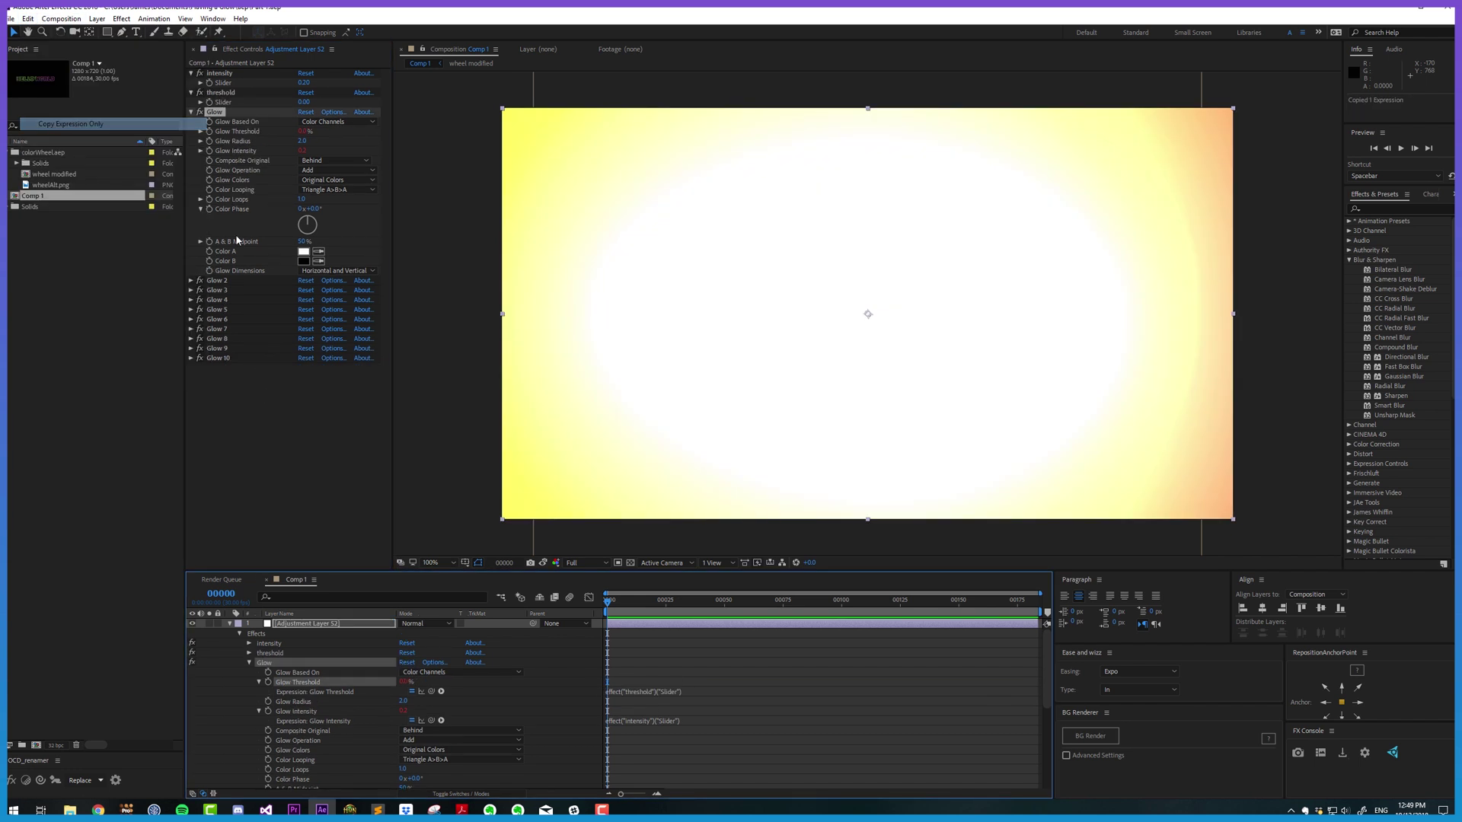
pyautogui.click(223, 281)
pyautogui.keyDown('shift'); pyautogui.click(235, 357); pyautogui.keyUp('shift')
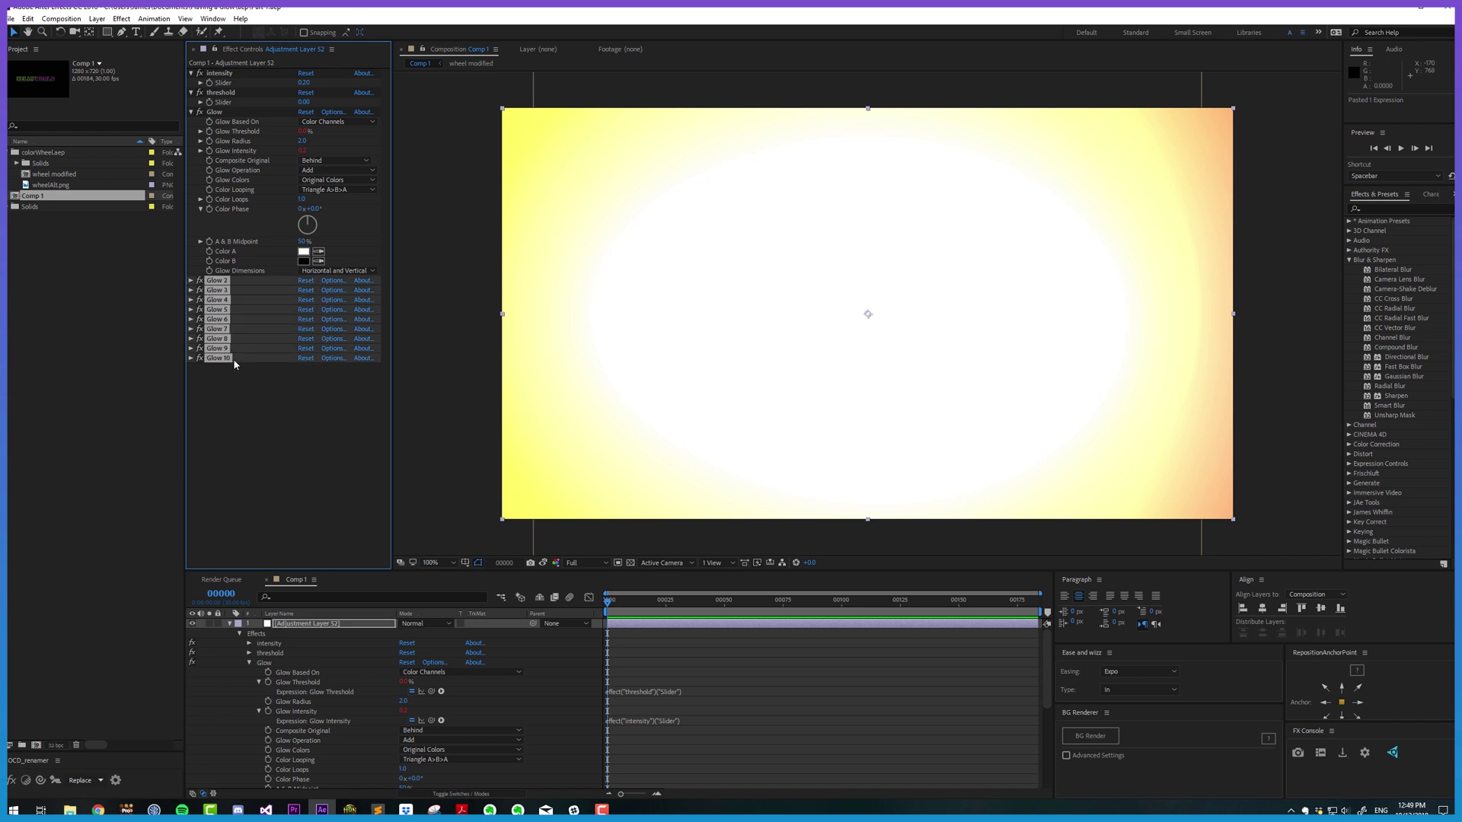
pyautogui.hotkey('ctrl', 'v')
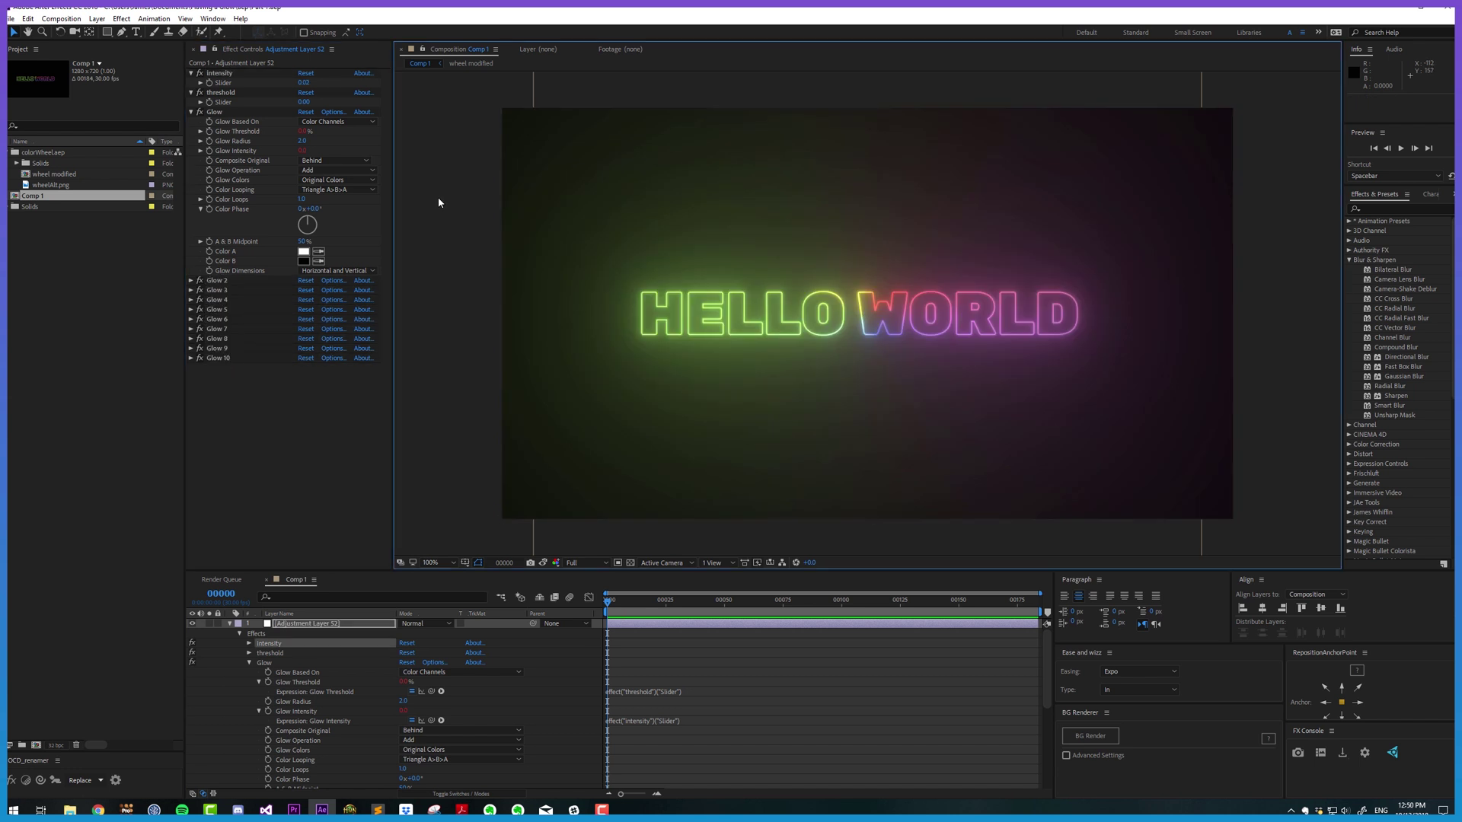
pyautogui.click(438, 202)
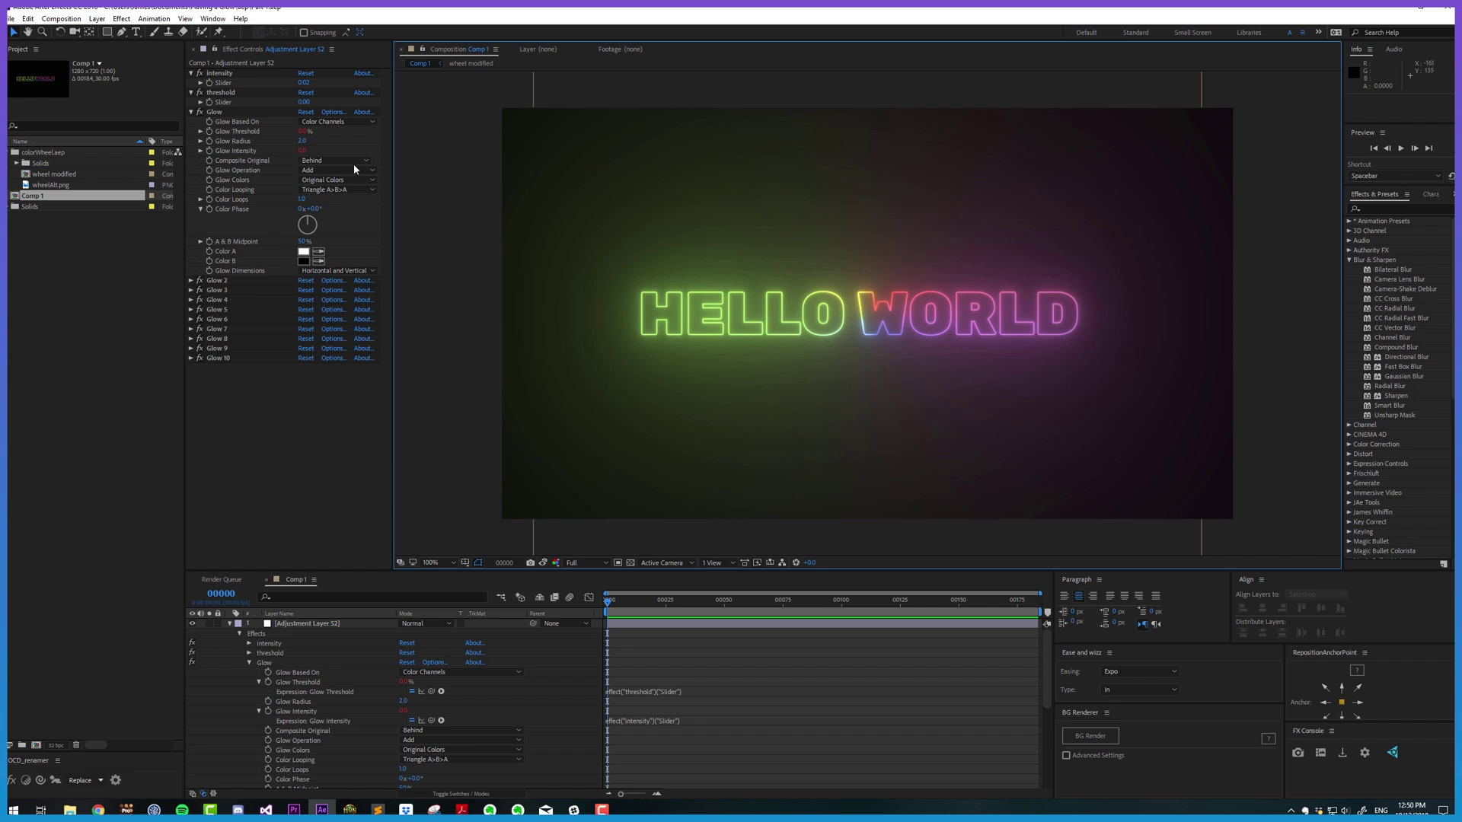
# Step: Collapse the first Glow's properties and twirl up the adjustment layer's effects in the timeline
pyautogui.click(190, 112)
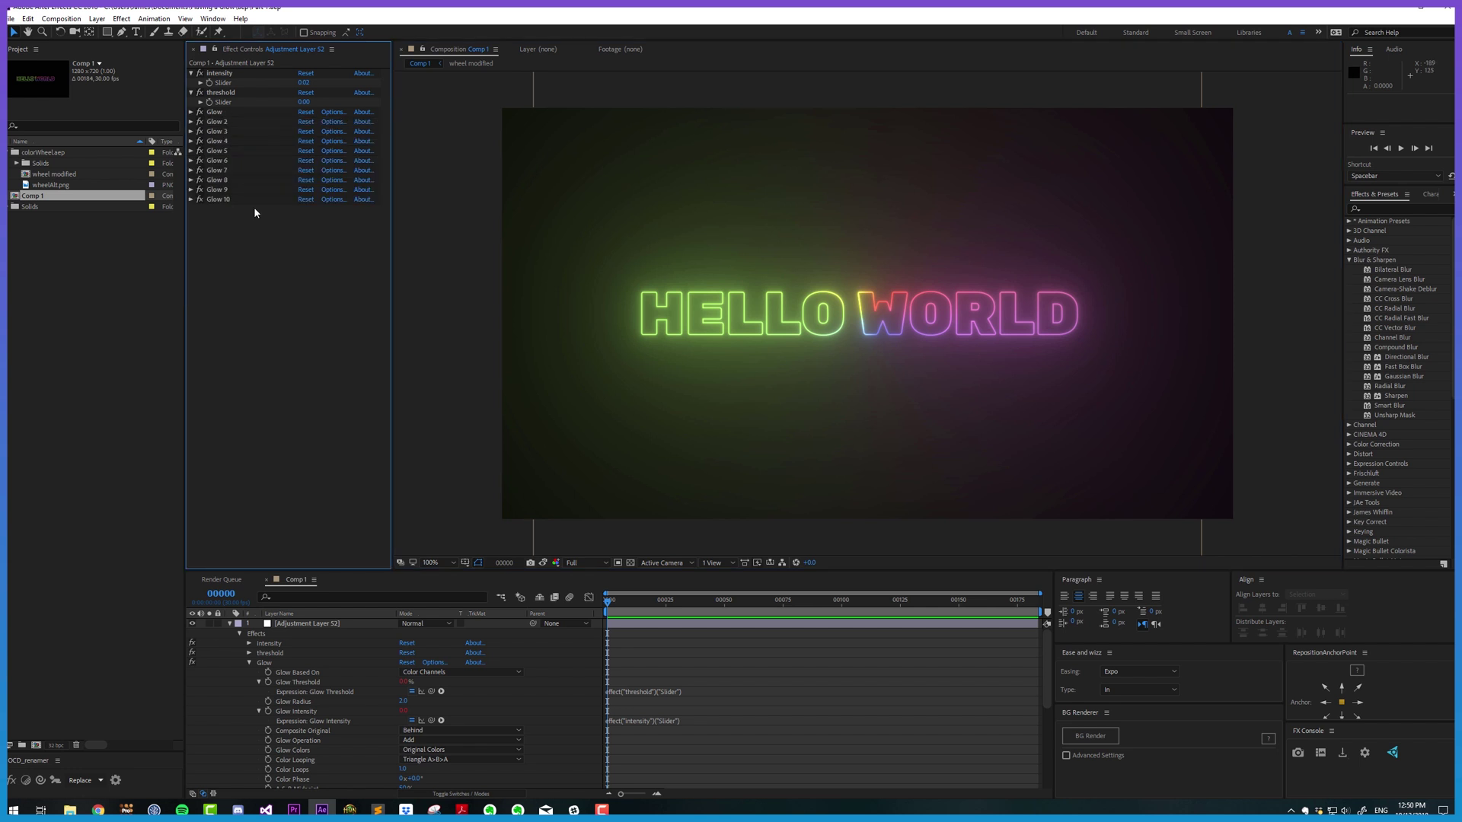
pyautogui.click(408, 259)
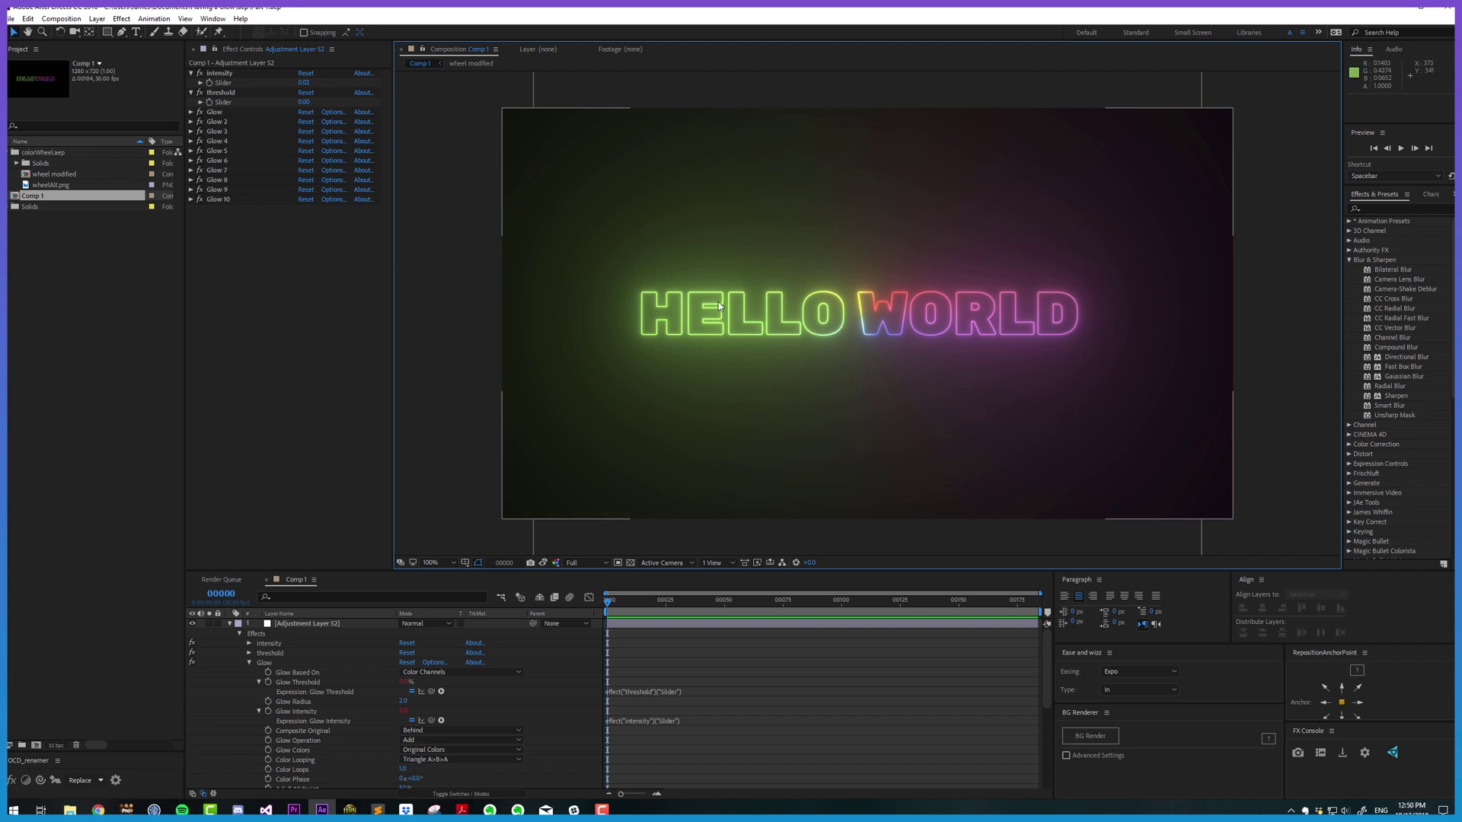
pyautogui.click(230, 624)
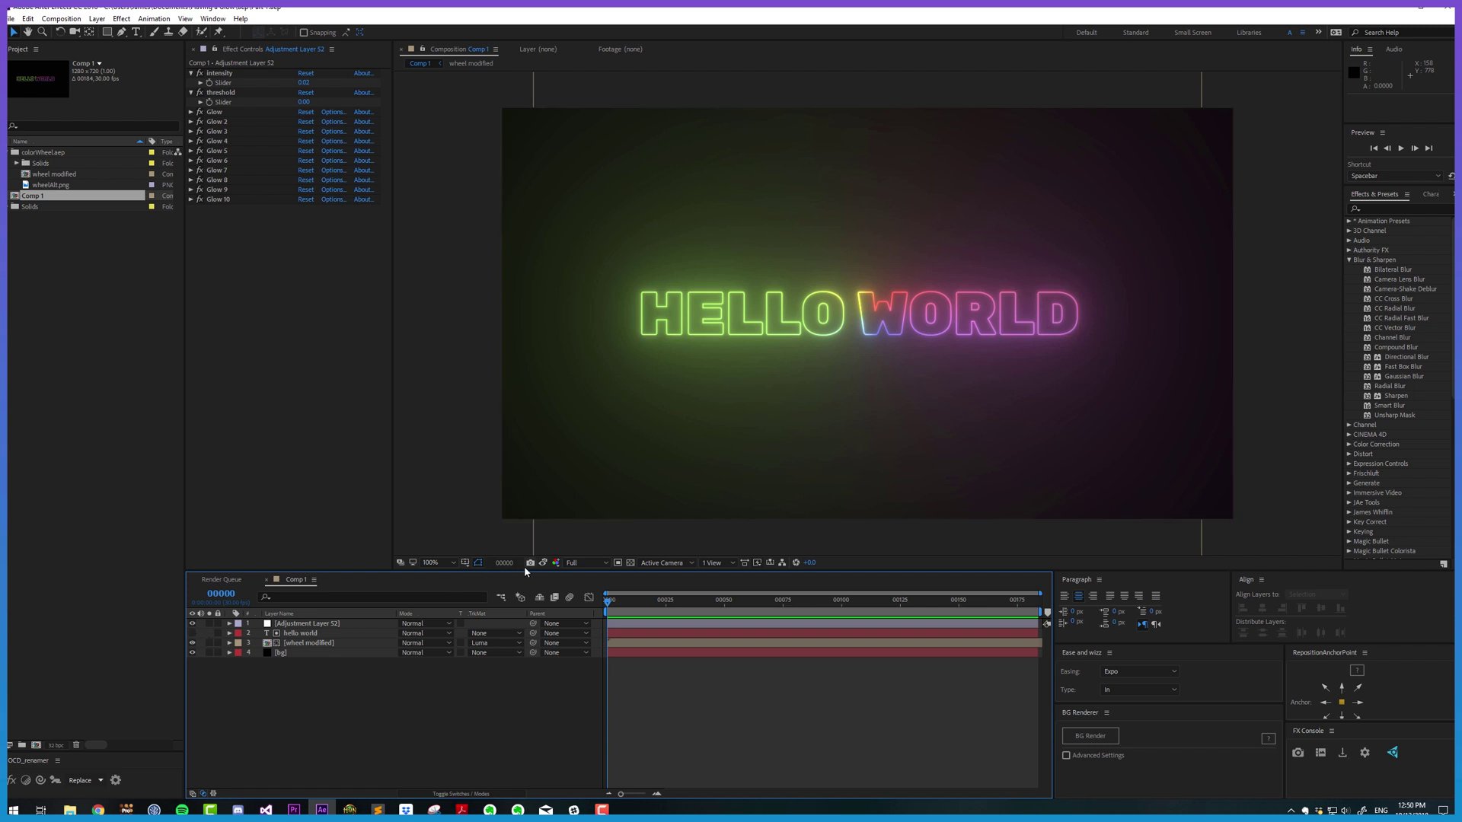
# Step: Hide the stacked-glow layer and add a new adjustment layer with a single Glow
pyautogui.click(192, 624)
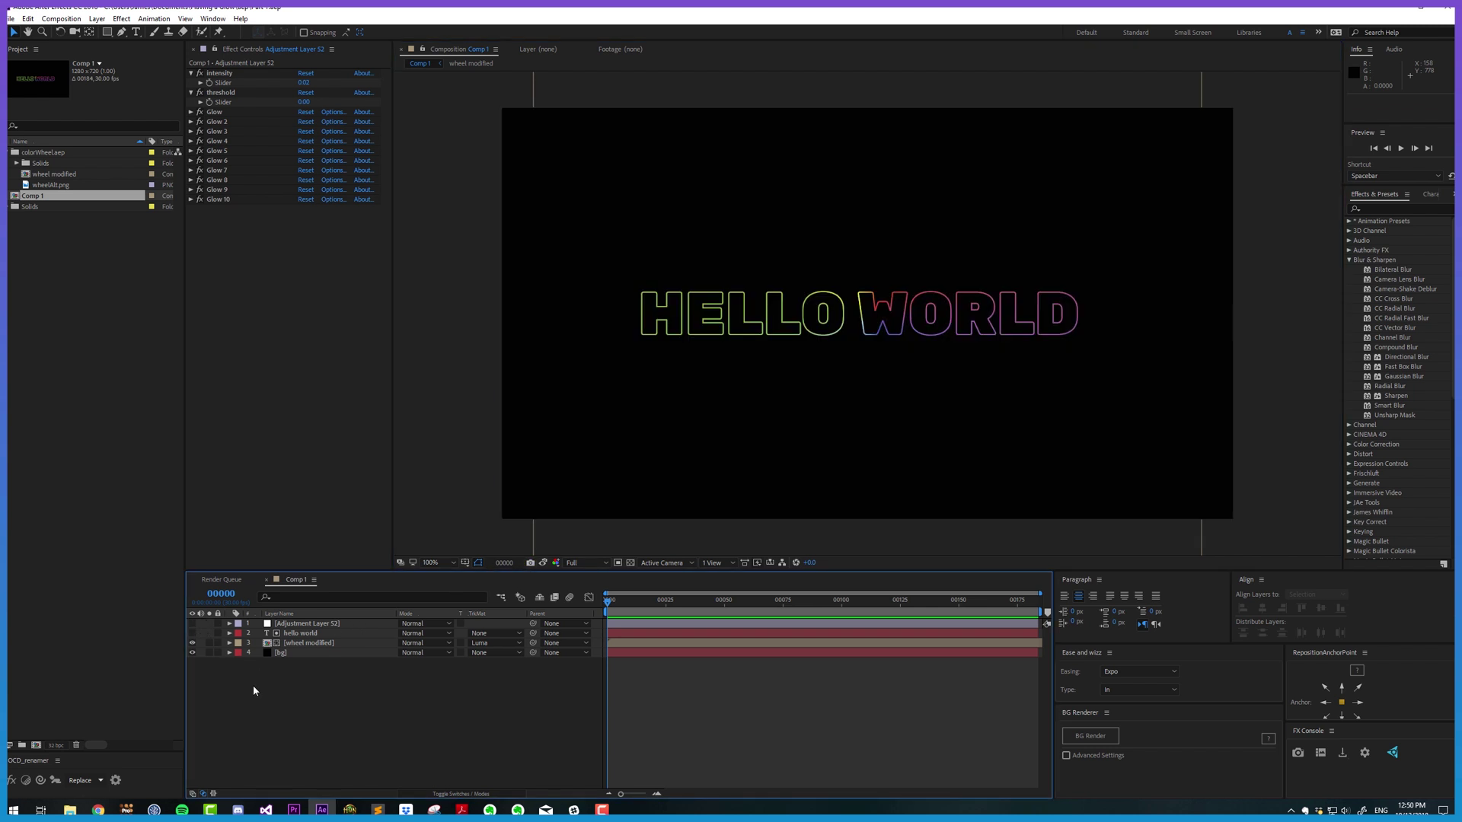
pyautogui.hotkey('ctrl', 'alt', 'y')
pyautogui.hotkey('ctrl', 'space')
pyautogui.write('glow')
pyautogui.press('Return')
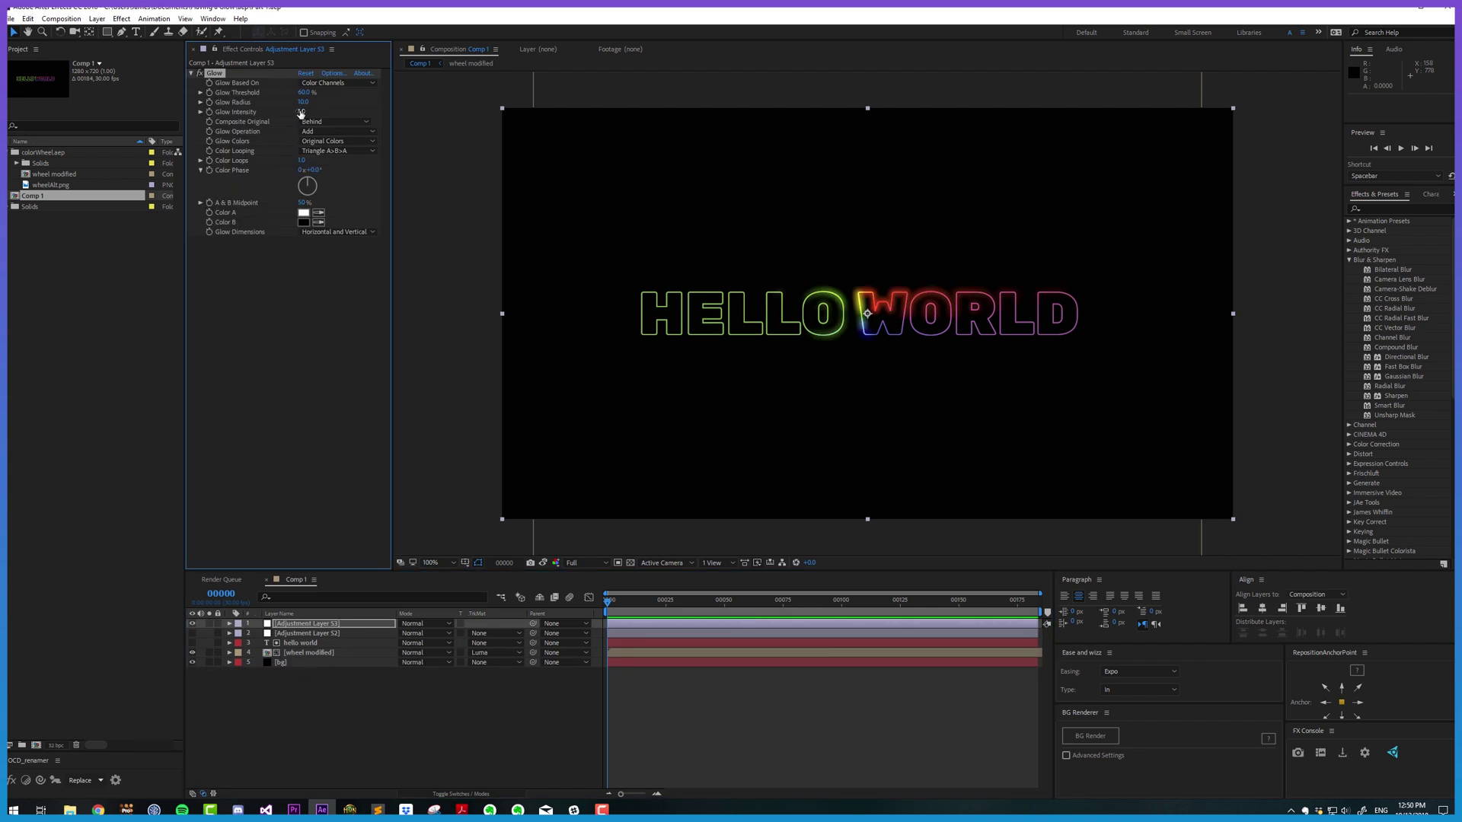
# Step: Set the new Glow's Threshold to 0 and its Radius to about 331
pyautogui.click(303, 92)
pyautogui.write('0')
pyautogui.press('Tab')
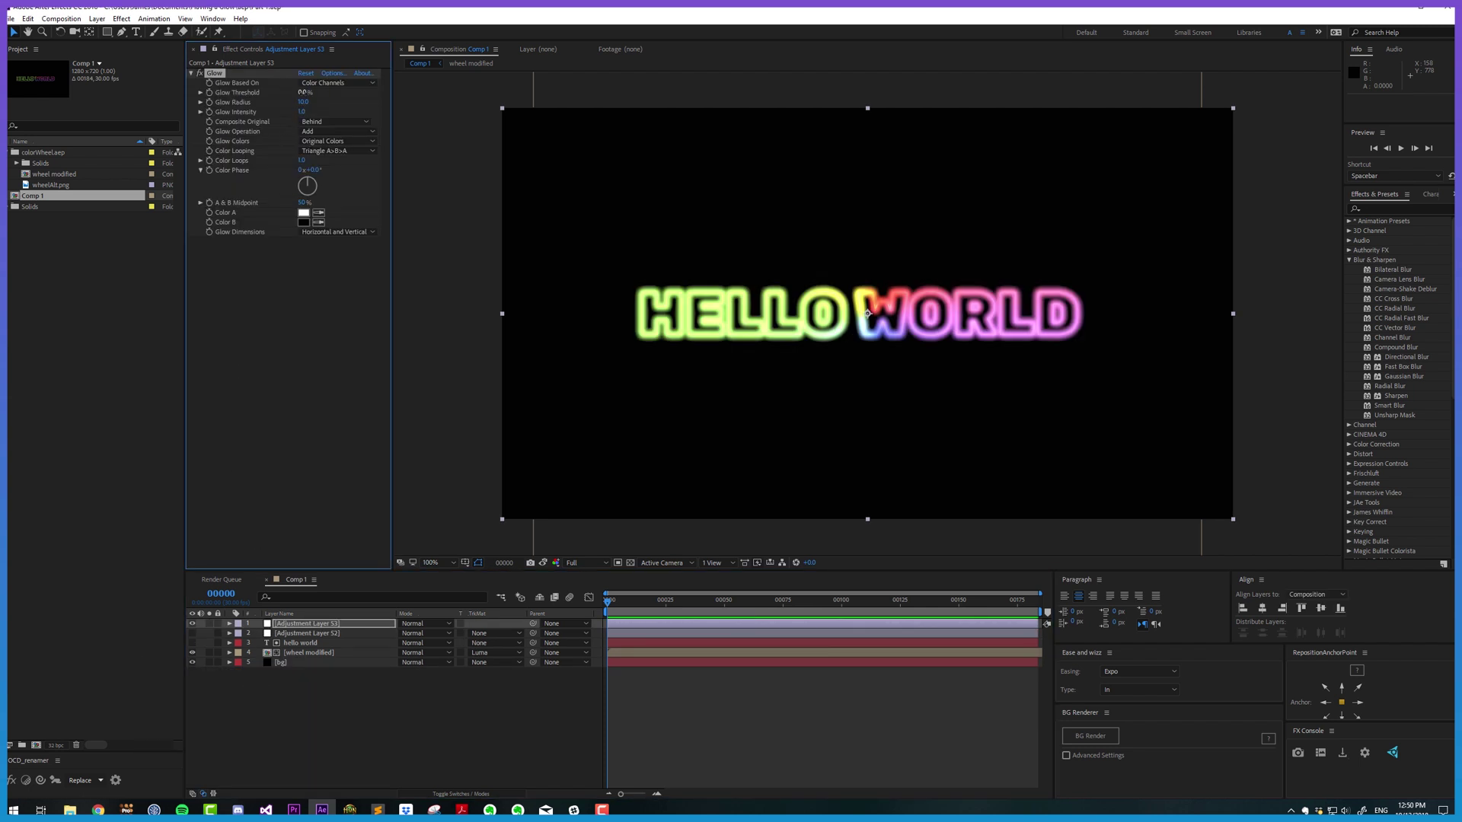
pyautogui.write('158')
pyautogui.press('Return')
pyautogui.moveTo(405, 111); pyautogui.dragTo(500, 111)
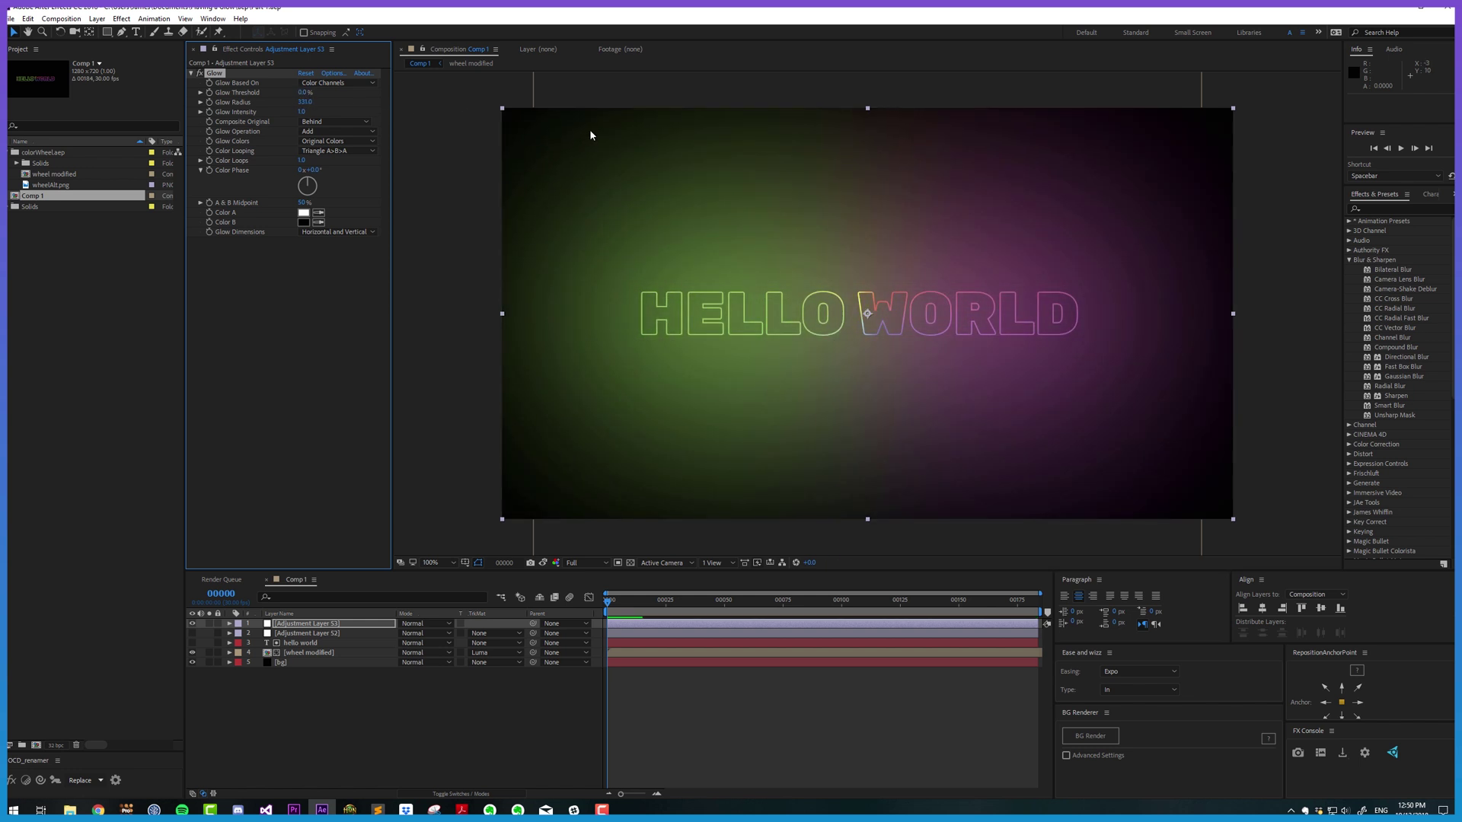
# Step: Raise Glow Intensity to 2.8, comparing repeatedly against the stacked-glow snapshot
pyautogui.click(543, 562)
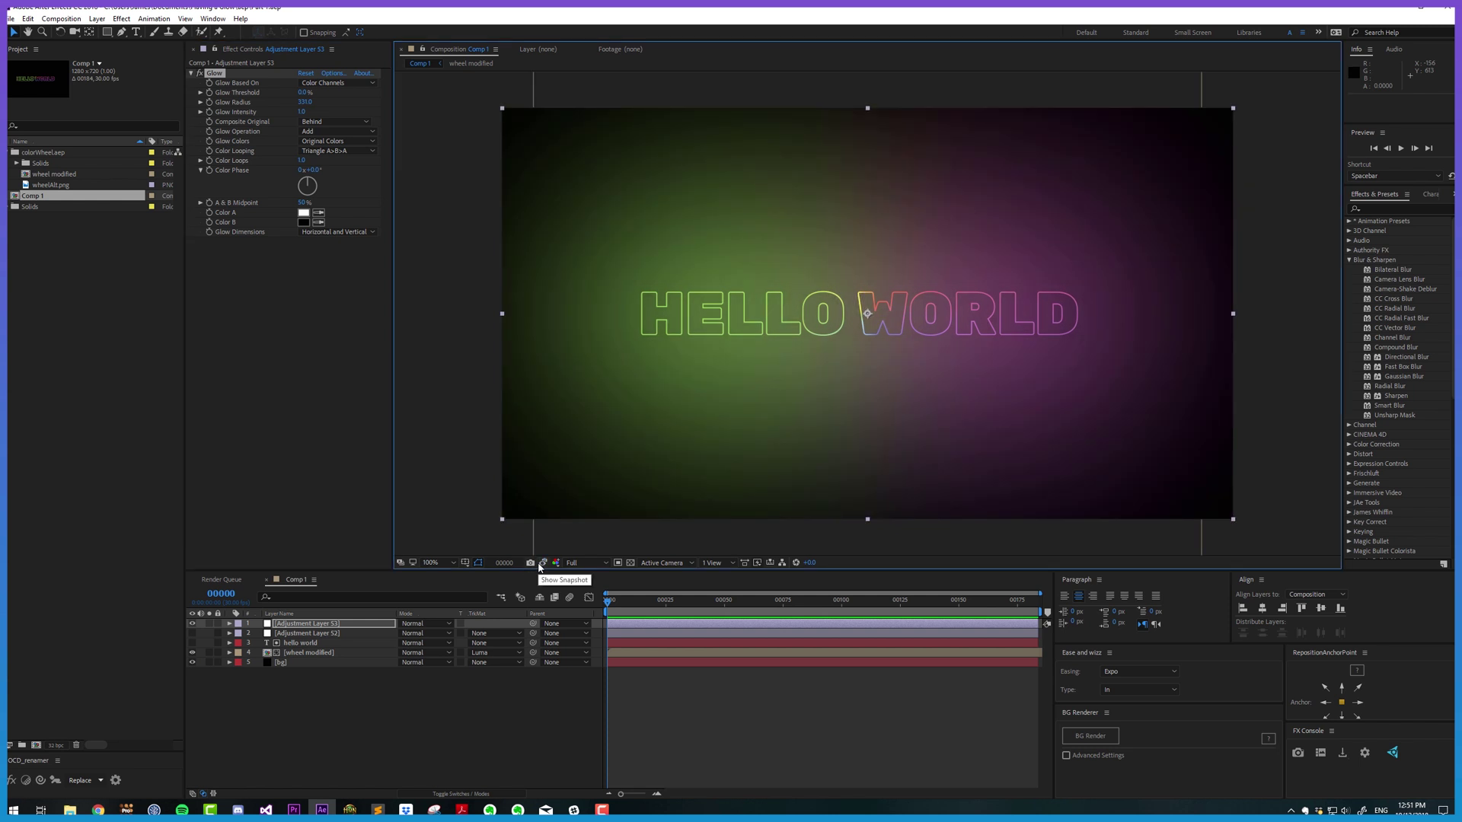
pyautogui.click(540, 564)
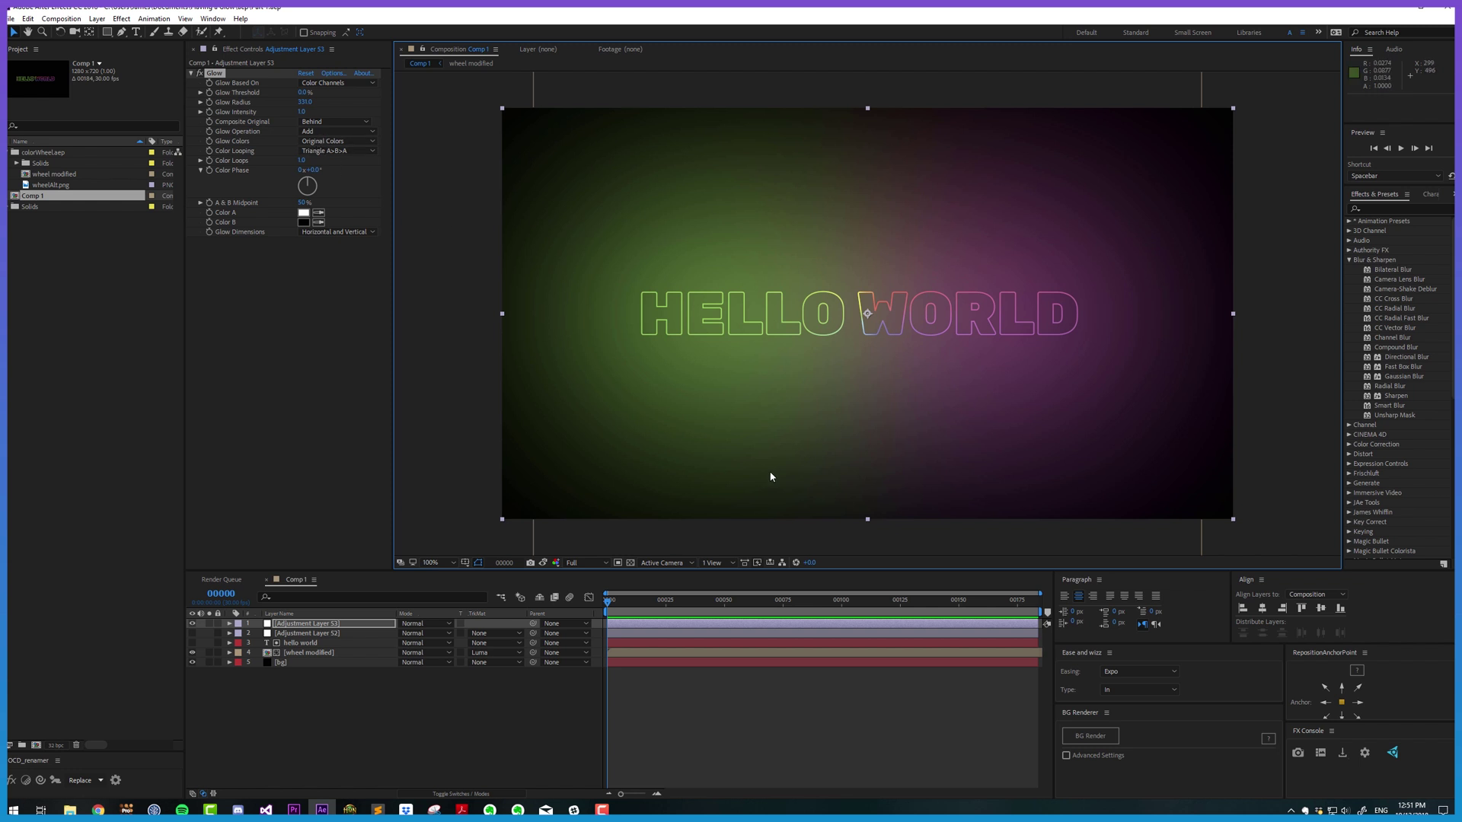
pyautogui.moveTo(302, 116); pyautogui.dragTo(431, 123)
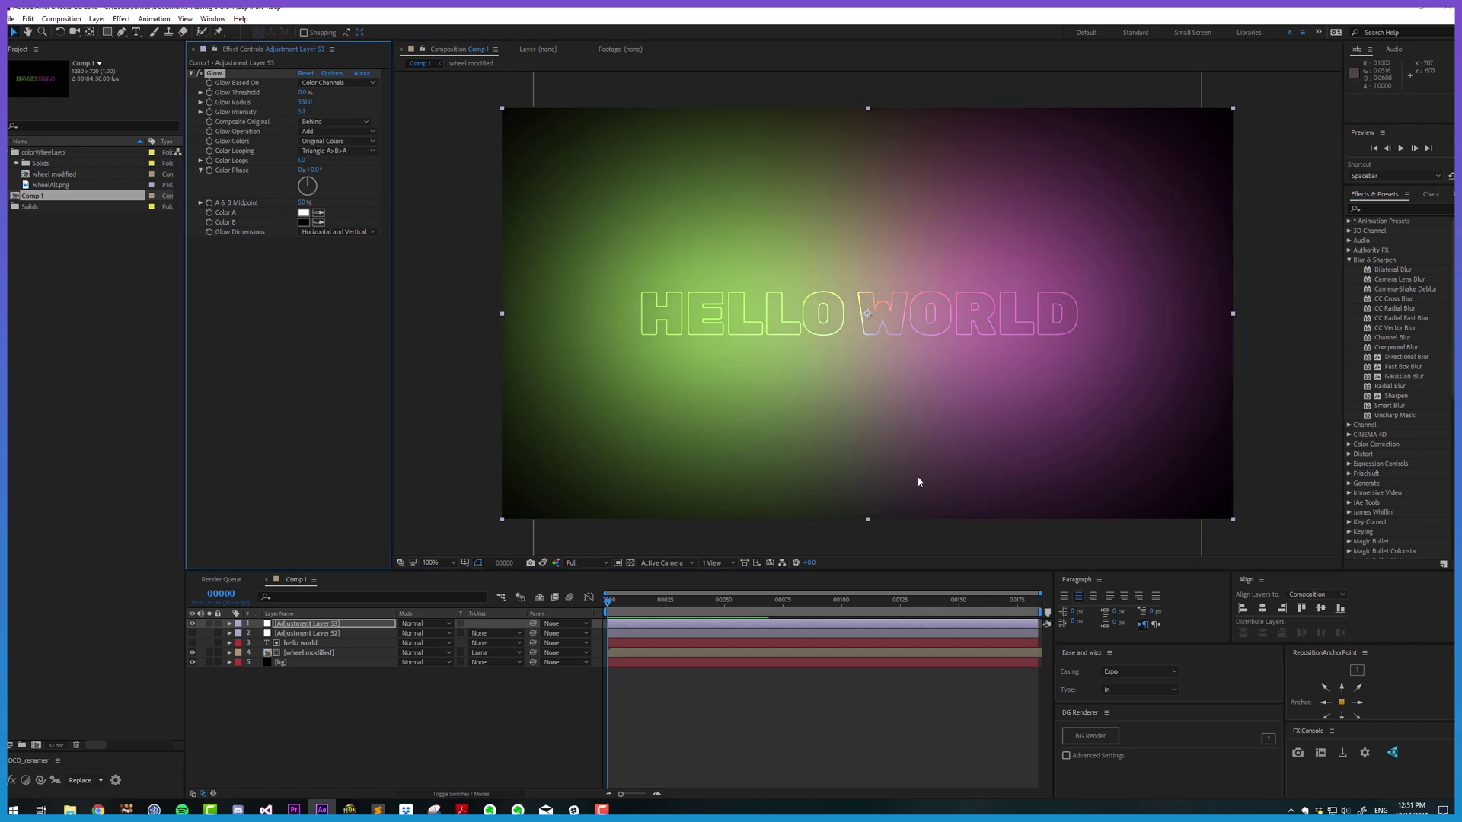
pyautogui.click(543, 564)
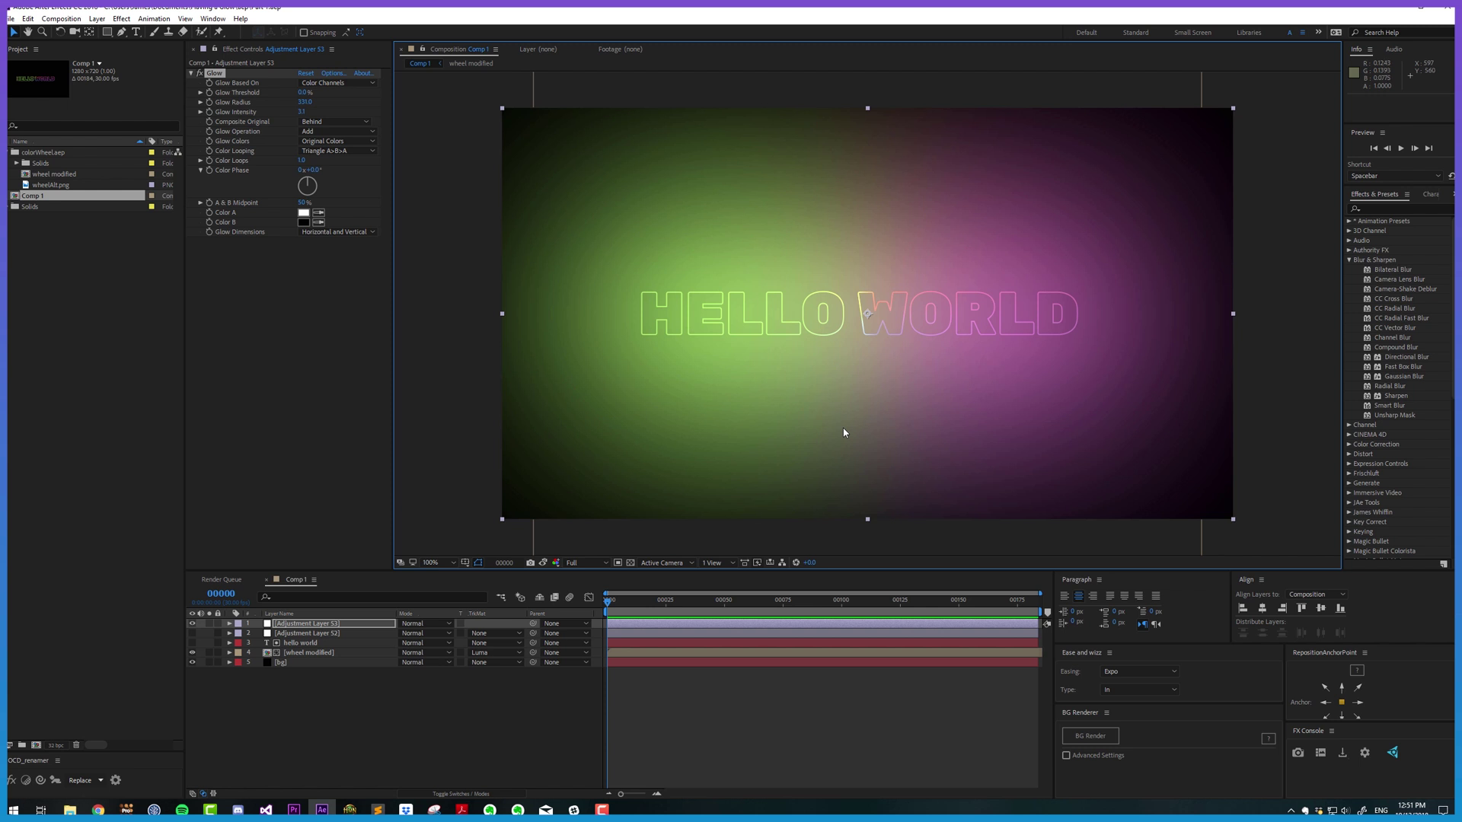
pyautogui.click(543, 563)
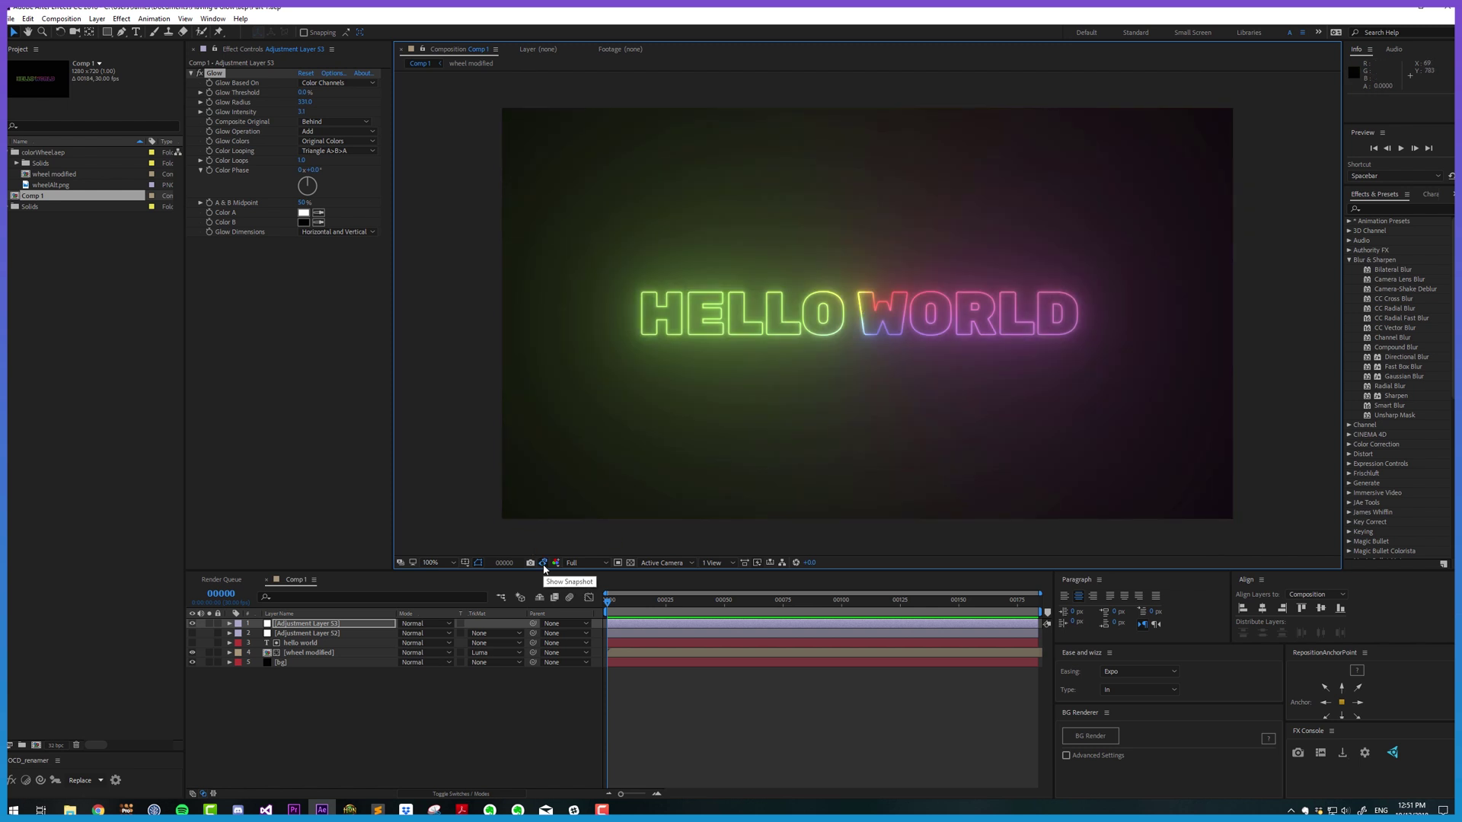
# Step: Toggle between the single-Glow and stacked-glow layers, then leave both glow layers hidden
pyautogui.click(192, 633)
pyautogui.click(192, 623)
pyautogui.click(327, 710)
pyautogui.click(303, 634)
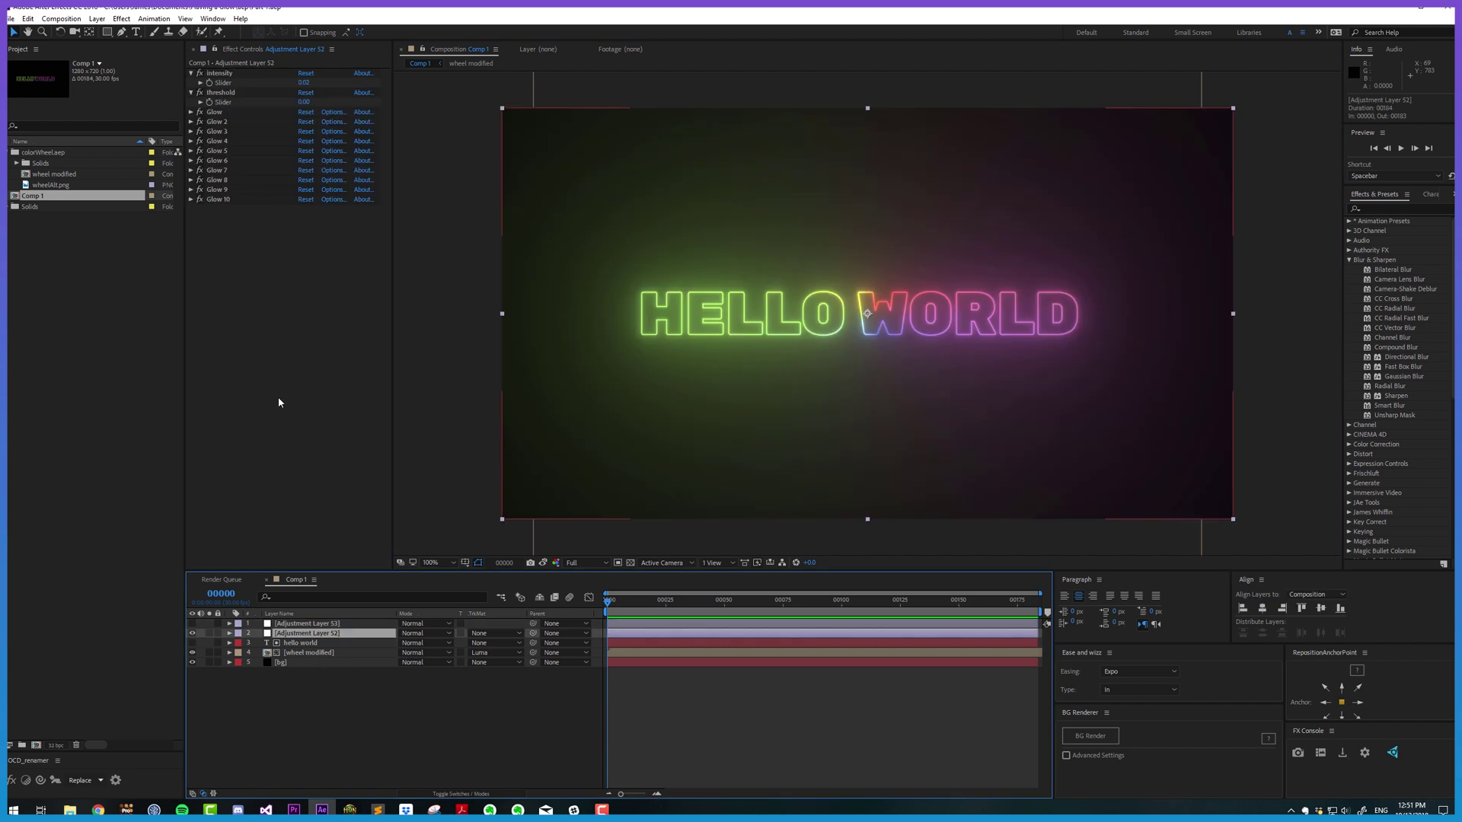
pyautogui.click(192, 633)
# Step: Add a new adjustment layer with Deep Glow and turn off its gamma correction
pyautogui.click(279, 719)
pyautogui.hotkey('ctrl', 'alt', 'y')
pyautogui.hotkey('ctrl', 'space')
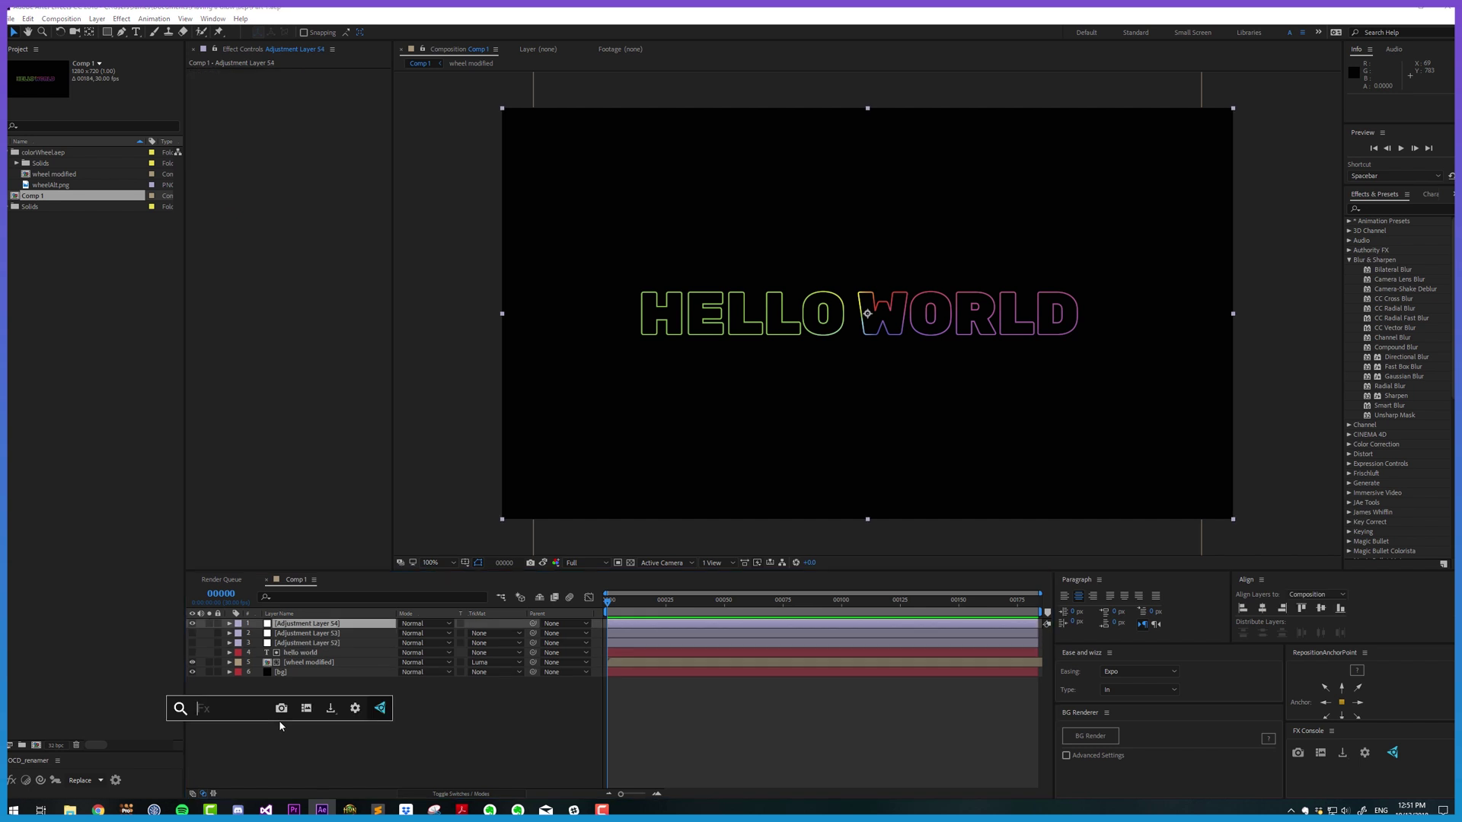
pyautogui.write('deep')
pyautogui.press('Return')
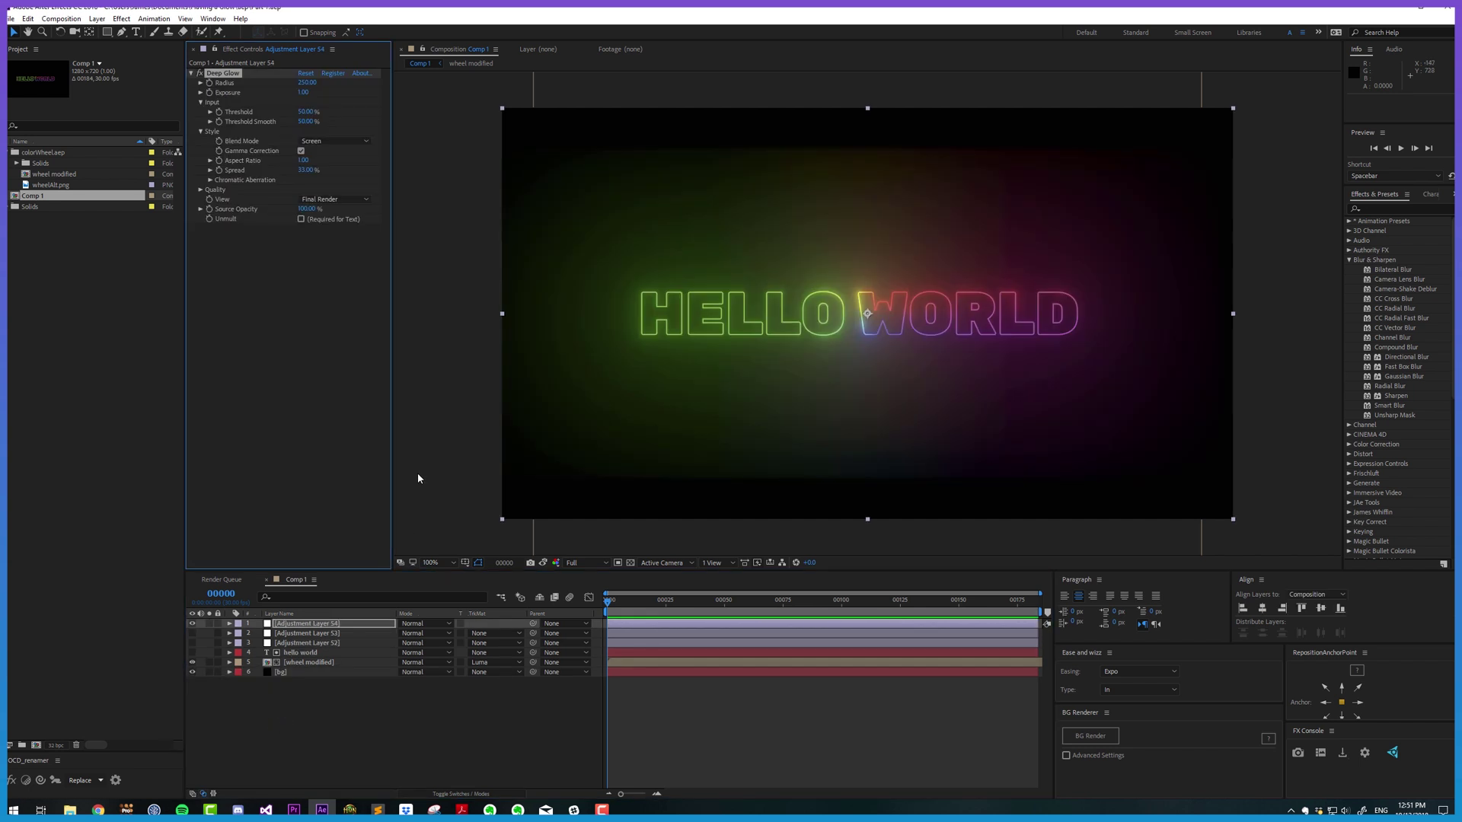
pyautogui.click(301, 151)
# Step: Compare Deep Glow with Adjustment Layer 52's stacked glow, then hide the Deep Glow layer
pyautogui.click(457, 280)
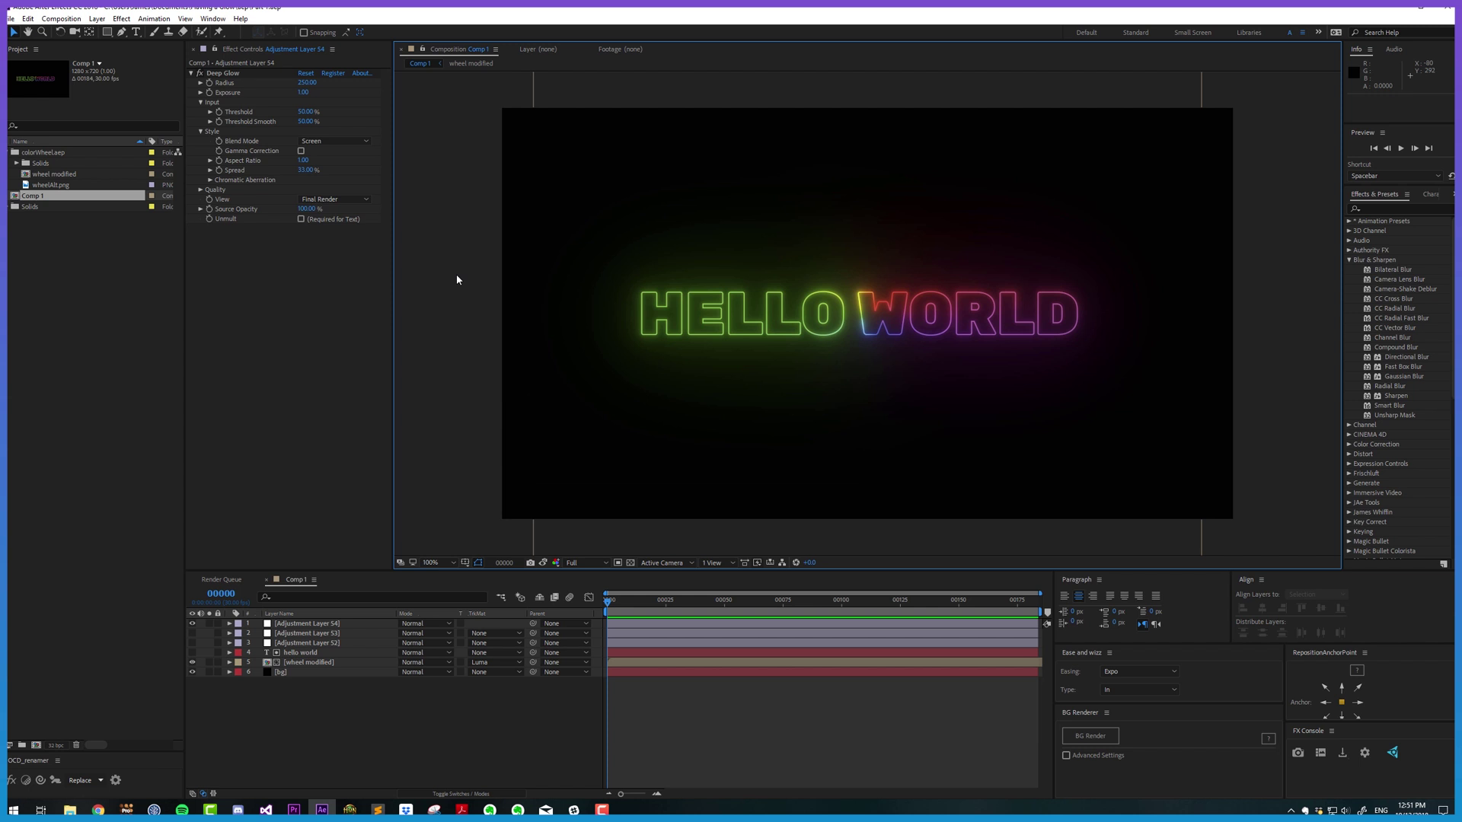
pyautogui.click(344, 644)
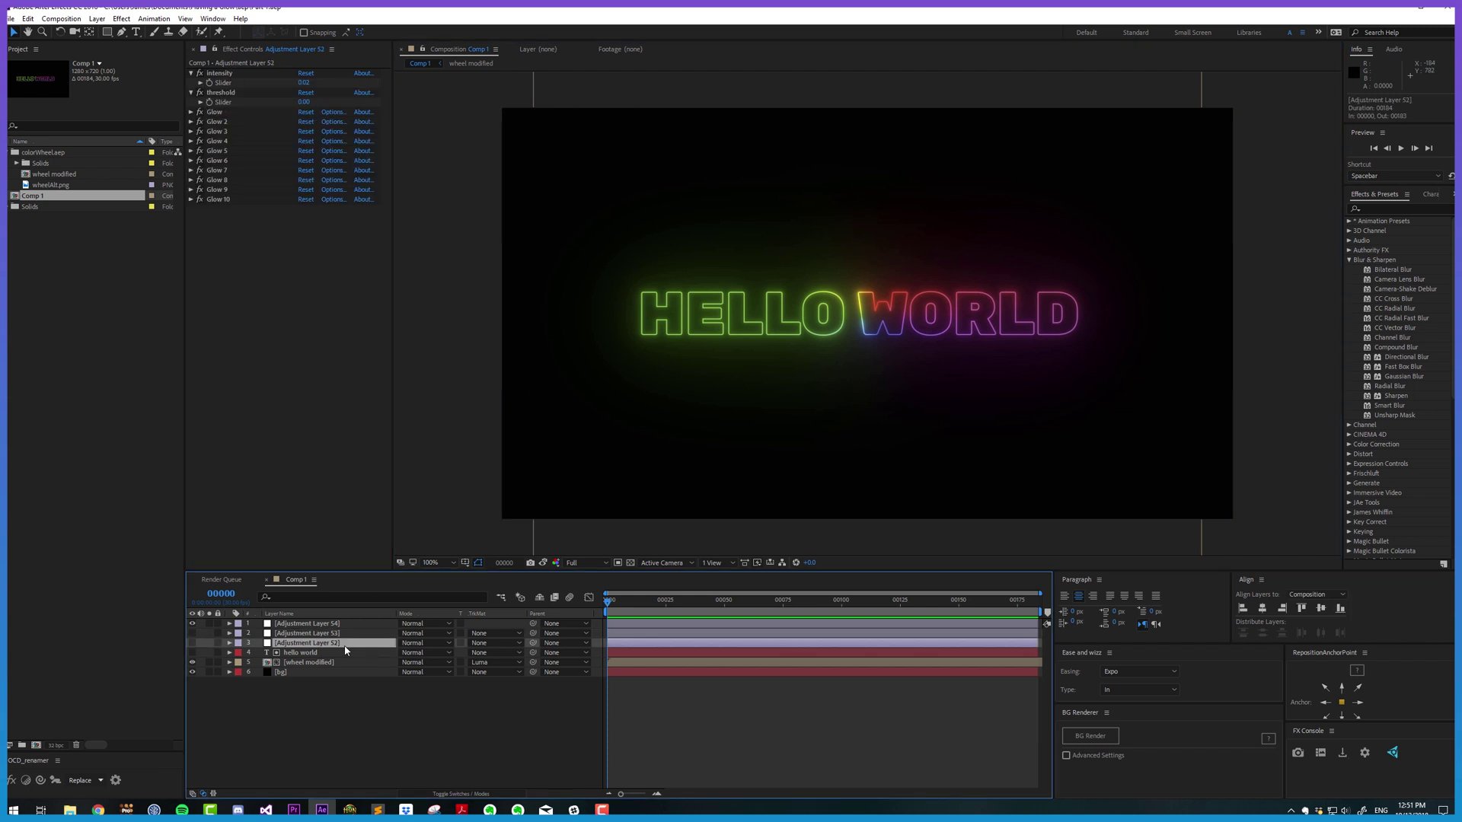
pyautogui.click(301, 625)
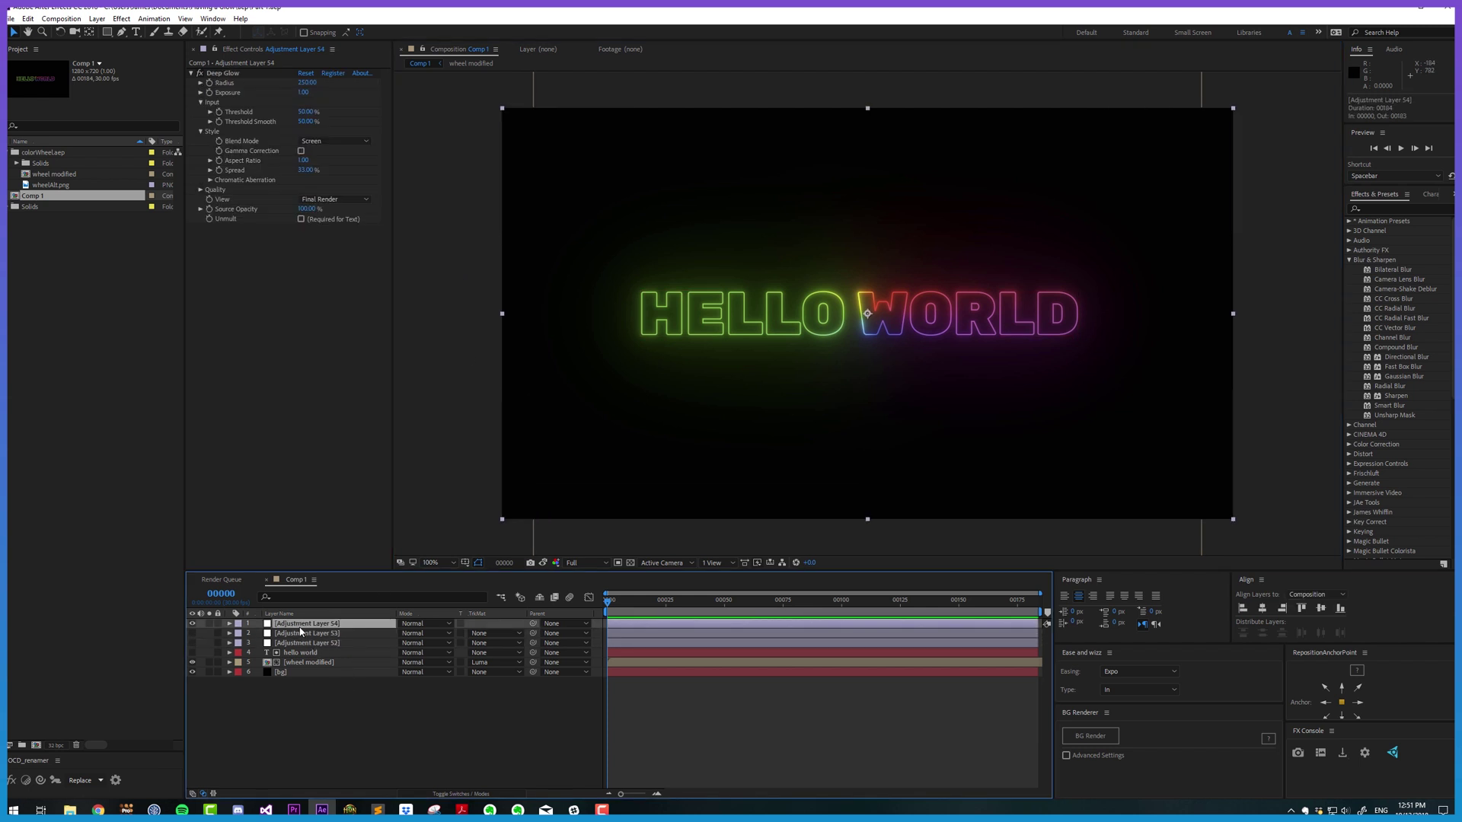
pyautogui.click(192, 623)
pyautogui.click(302, 643)
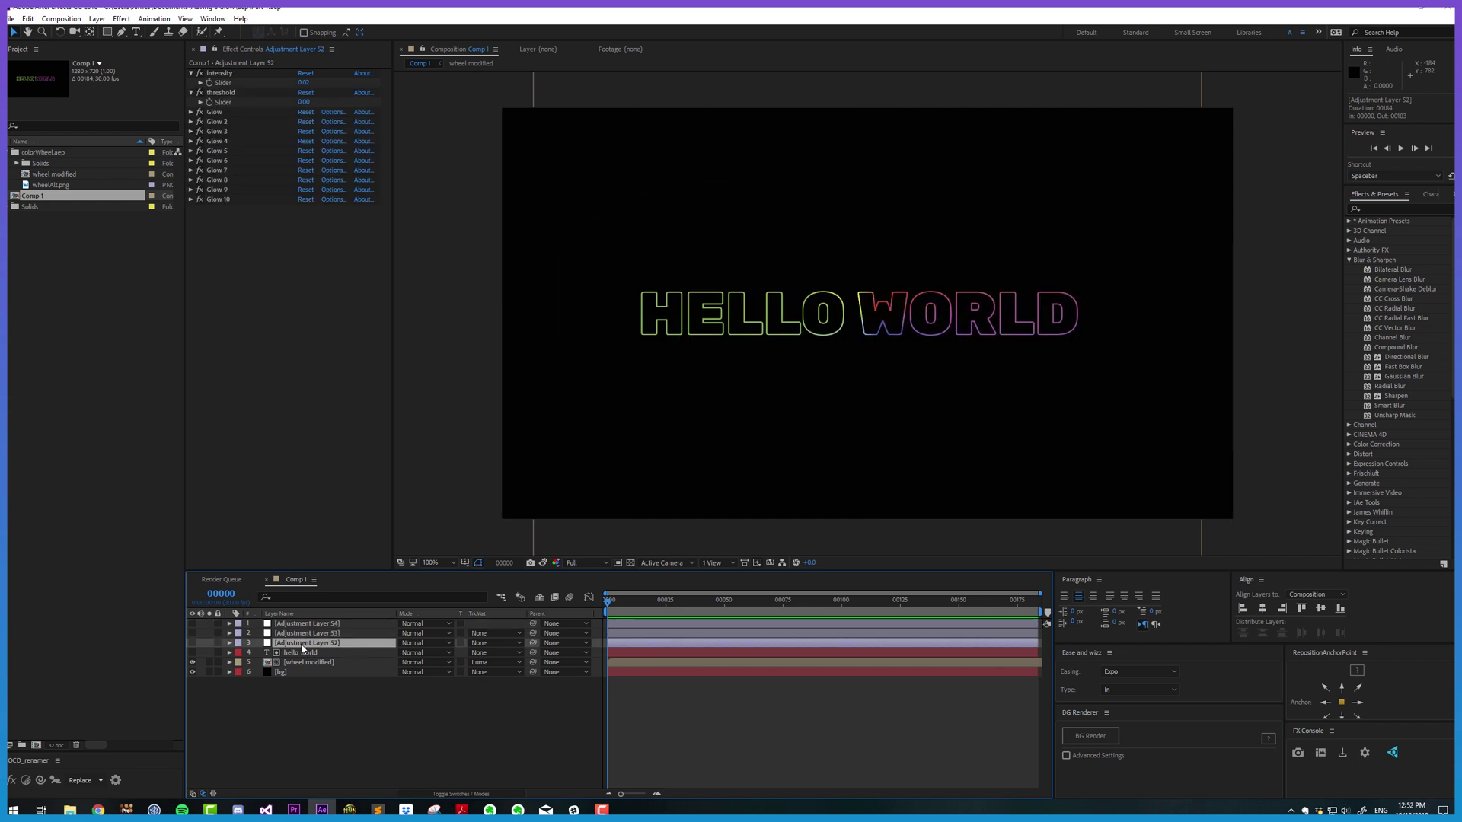
pyautogui.click(312, 703)
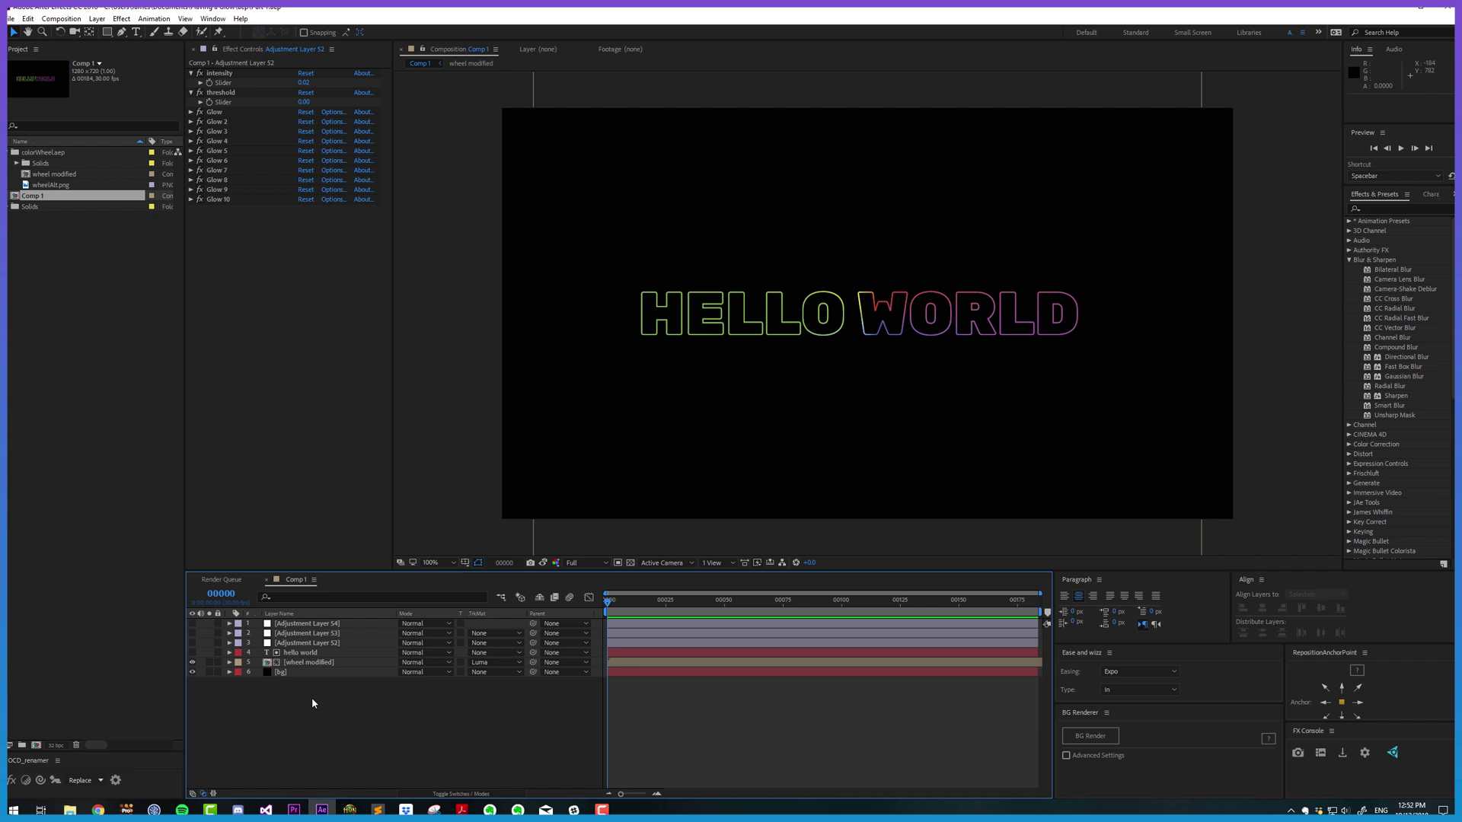